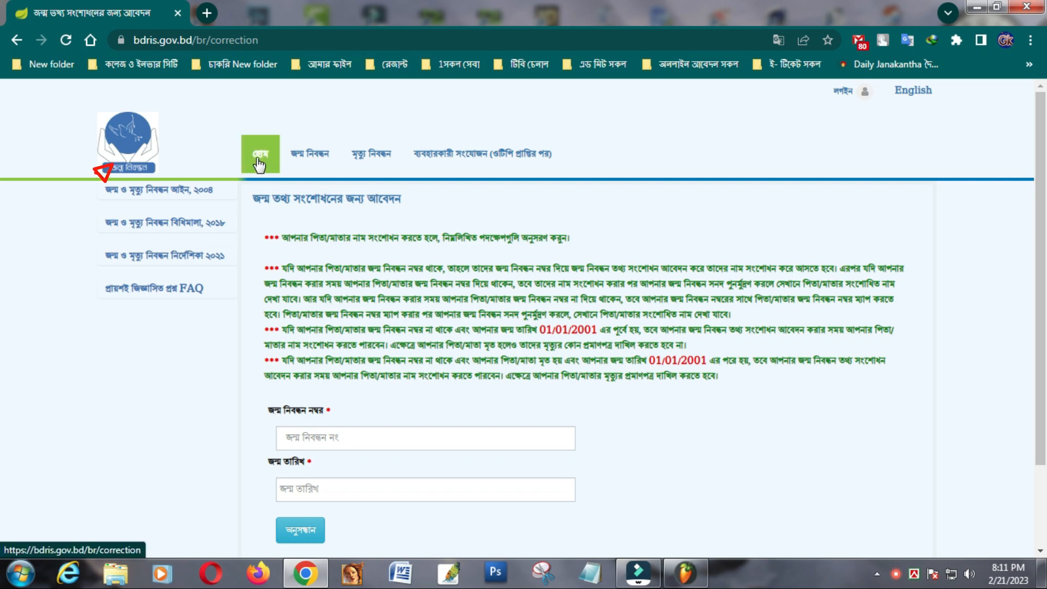
- Start a new birth registration application from the জন্ম নিবন্ধন menu, keeping birthplace as the address
mouse_move(301, 161)
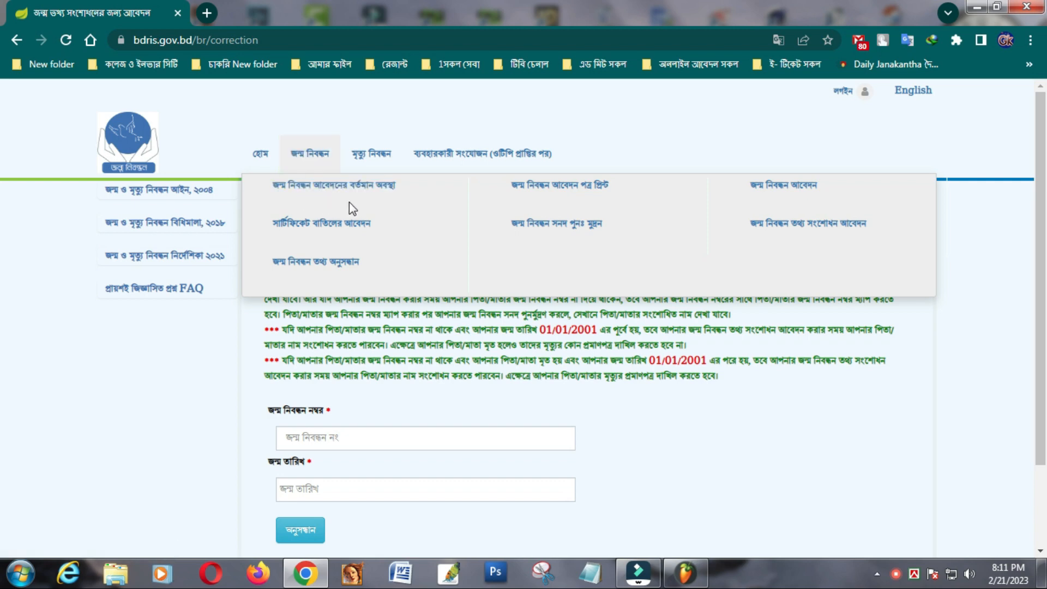
click(757, 191)
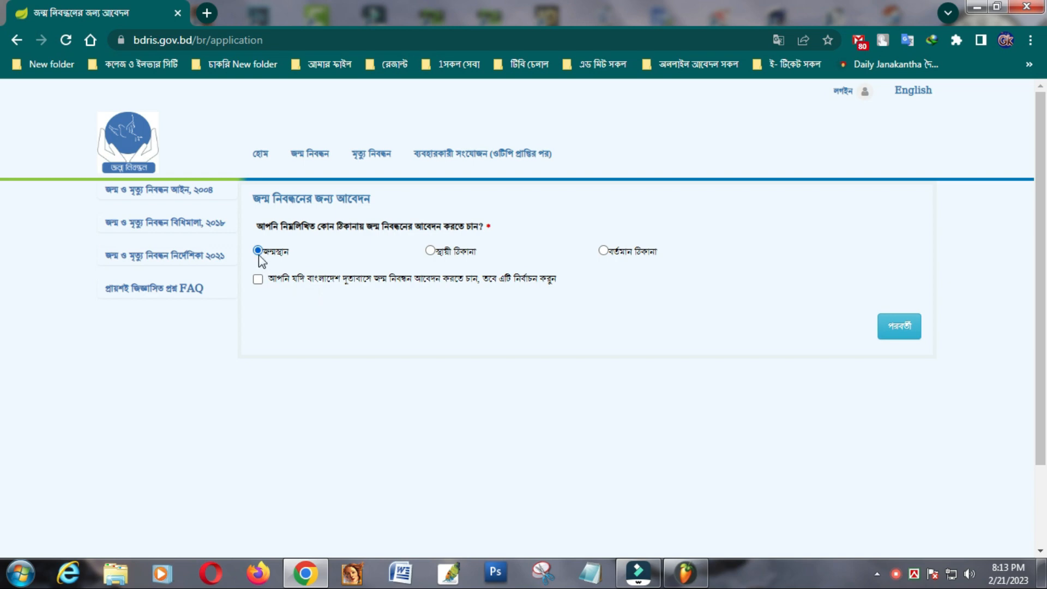
- Open the registrant form, switch typing to Bangla Unicode, and enter the Bangla first name
click(898, 329)
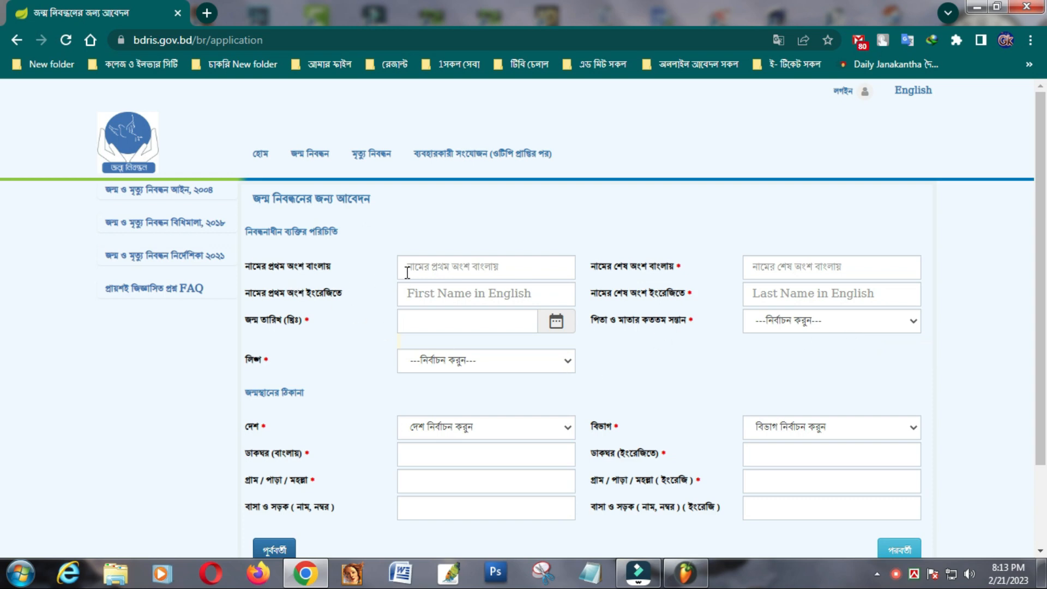
click(499, 266)
click(499, 266)
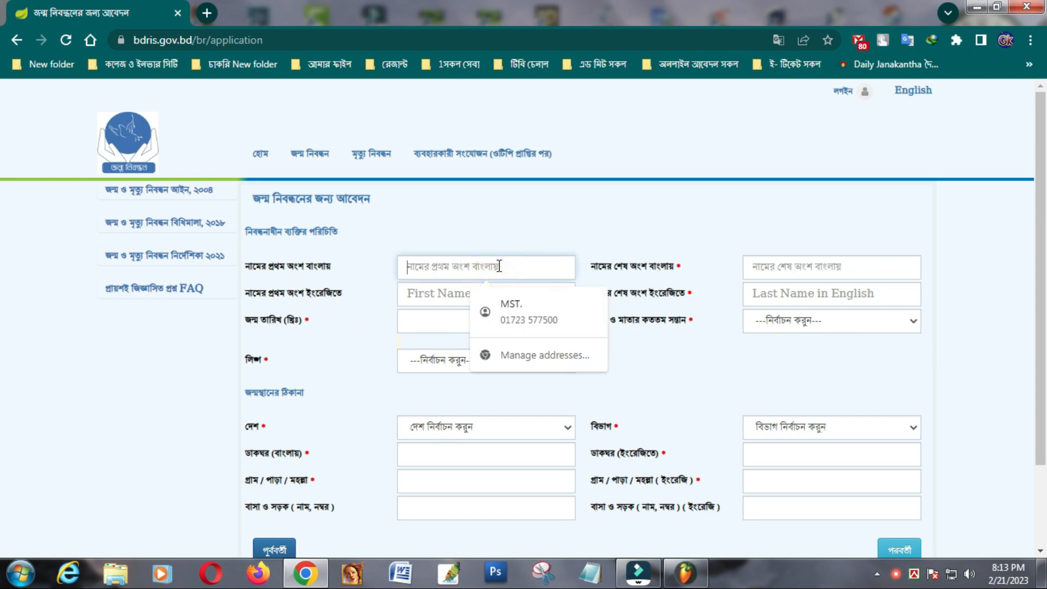
right_click(915, 573)
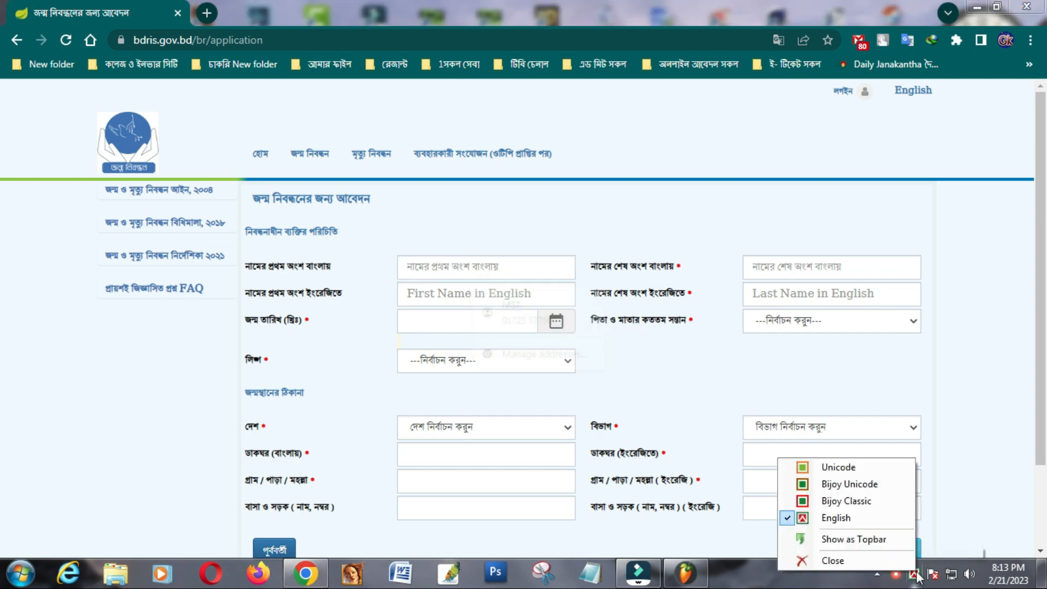
click(830, 467)
click(516, 263)
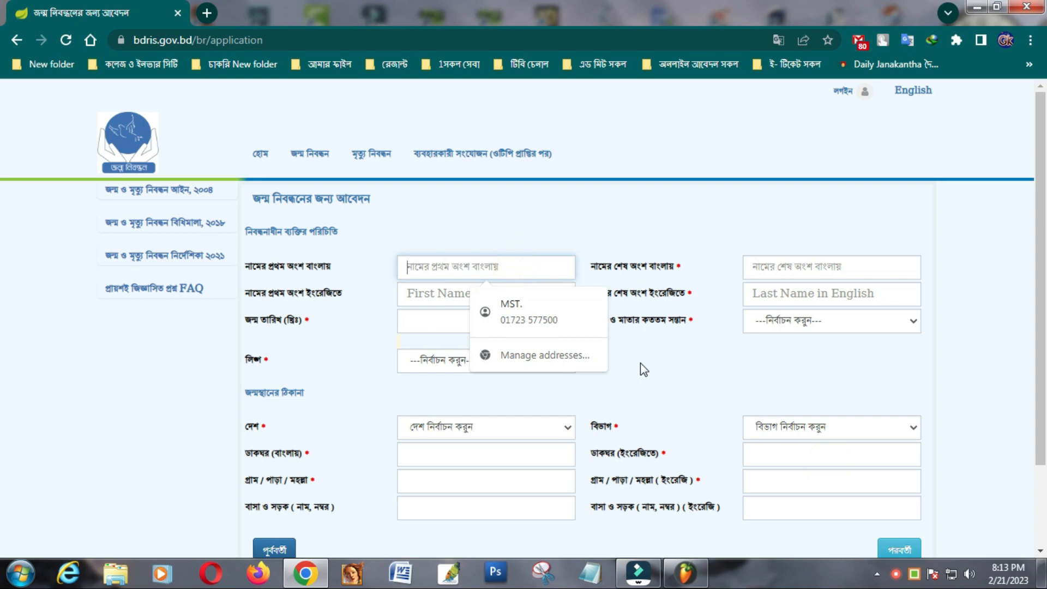
text(মো)
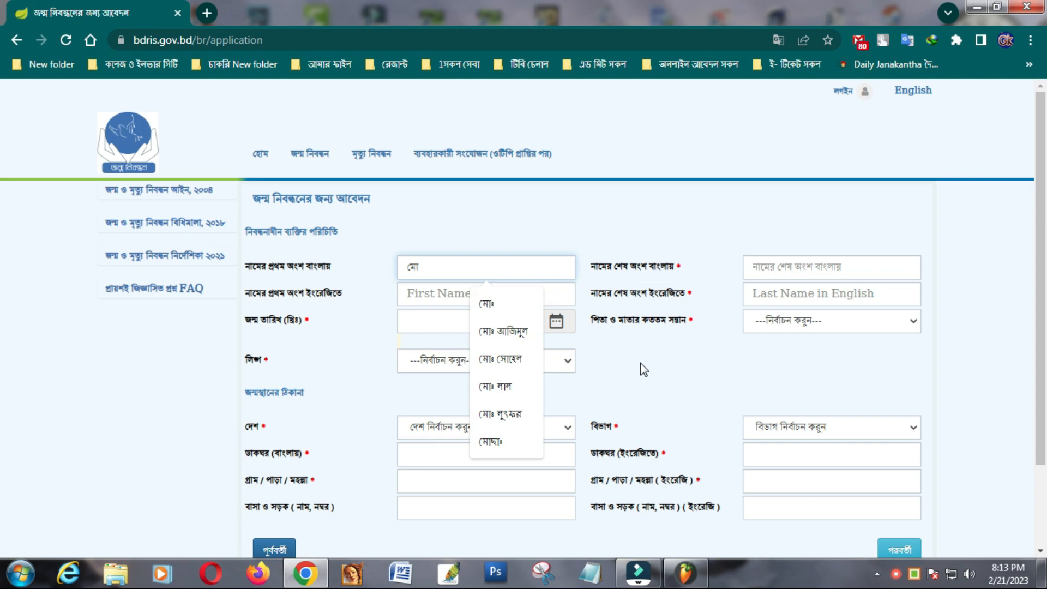
click(484, 302)
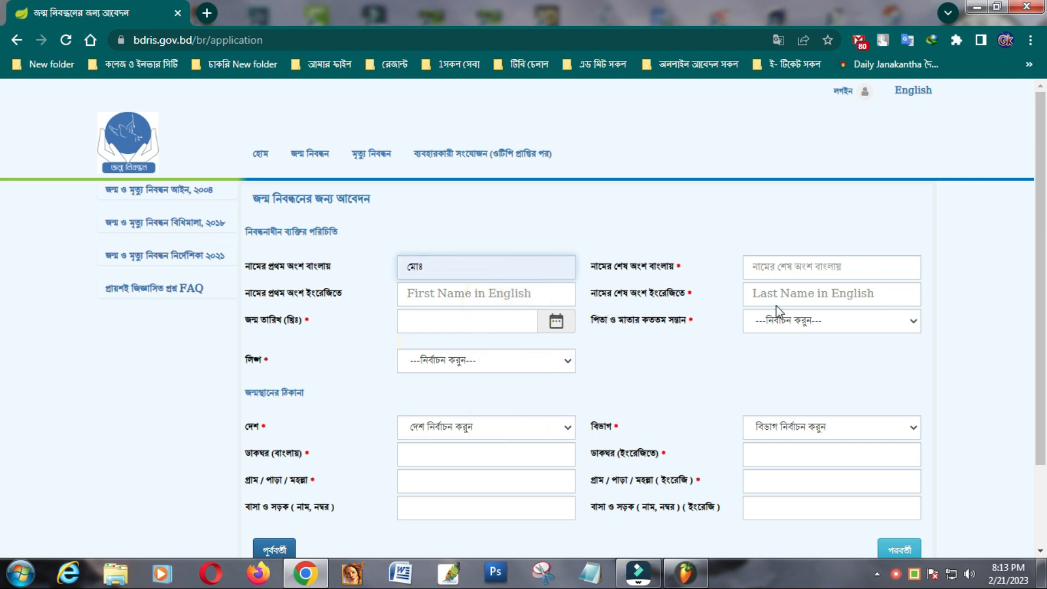
- Enter the registrant's Bangla last name from the suggestion and switch the keyboard back to English
click(806, 263)
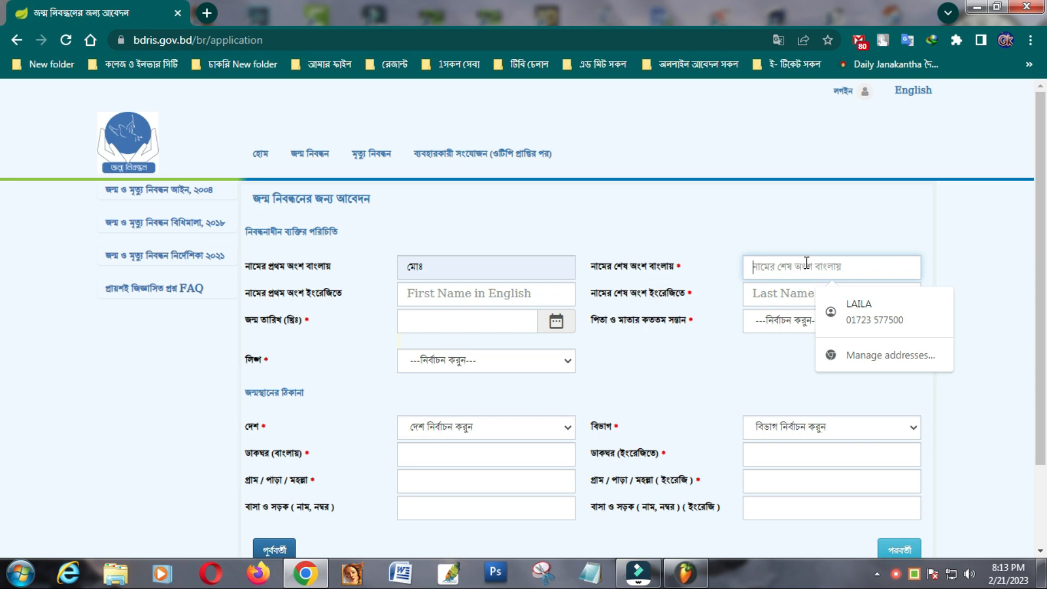
text(অ)
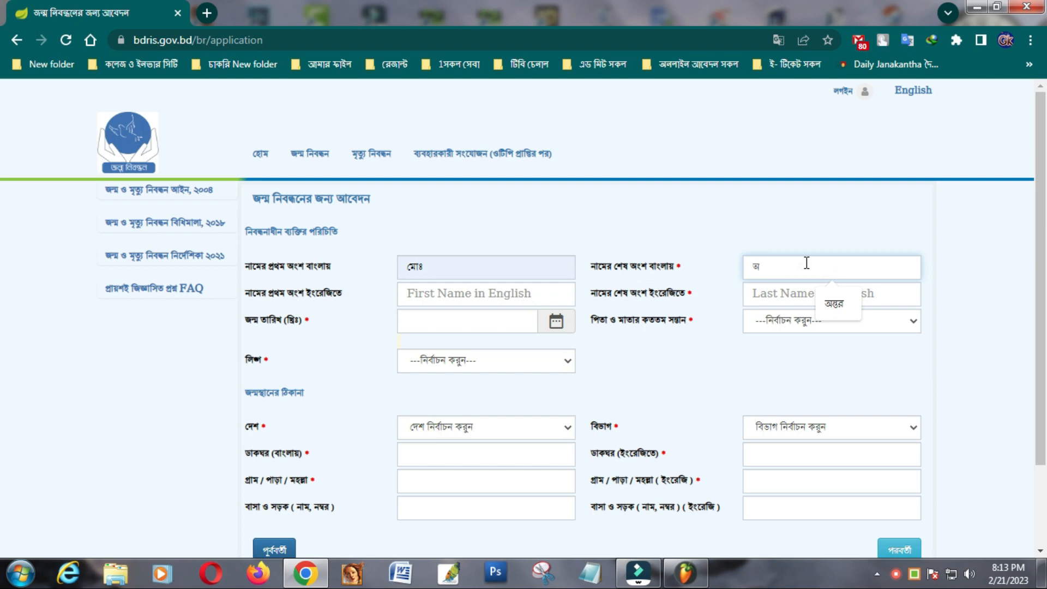
click(833, 306)
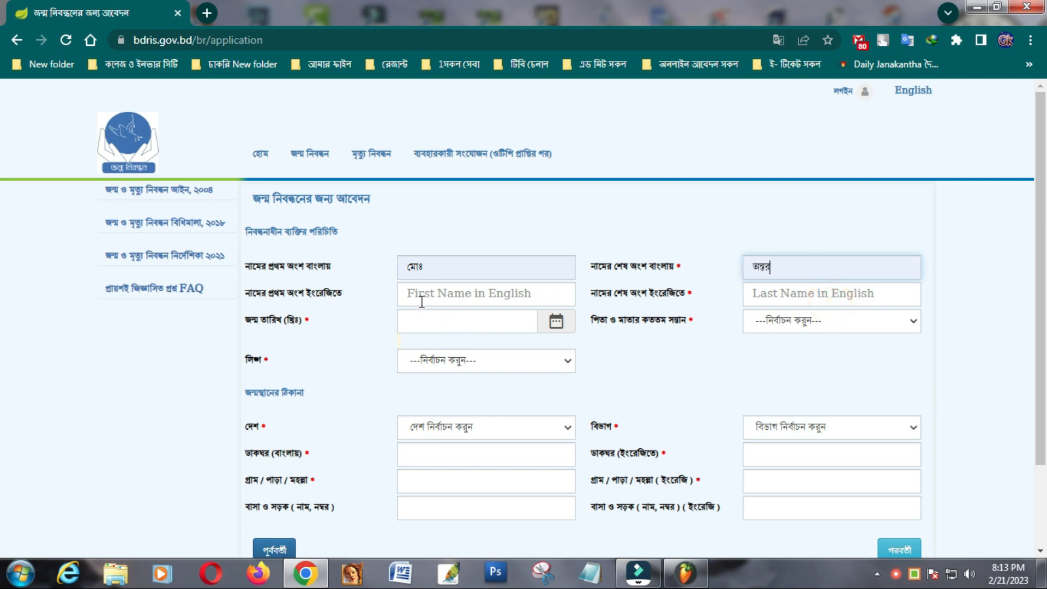
click(896, 574)
click(823, 520)
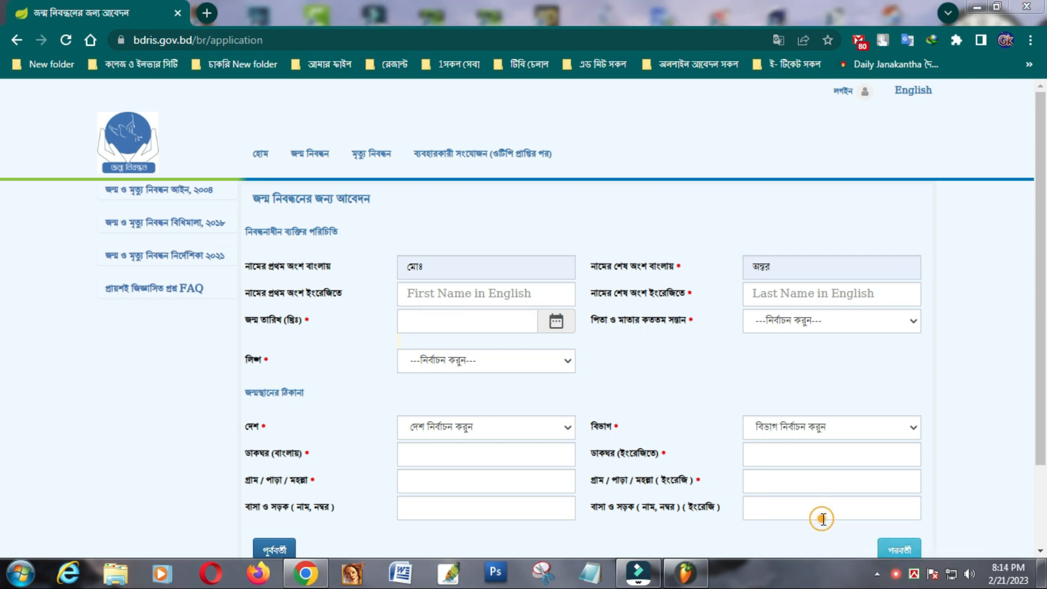
- Enter the registrant's English first and last names, accepting the suggested last name
click(418, 292)
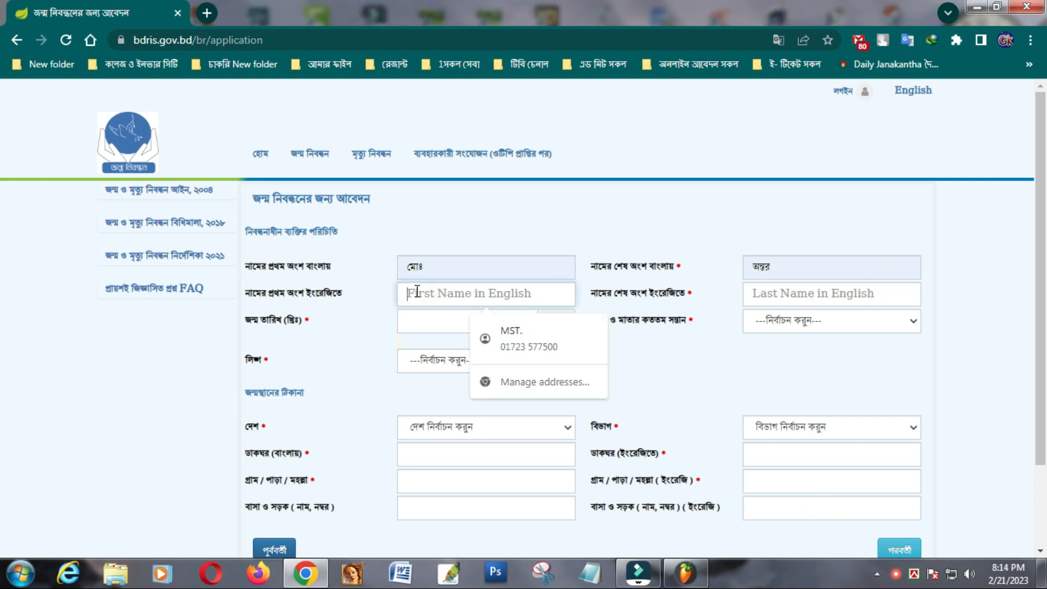
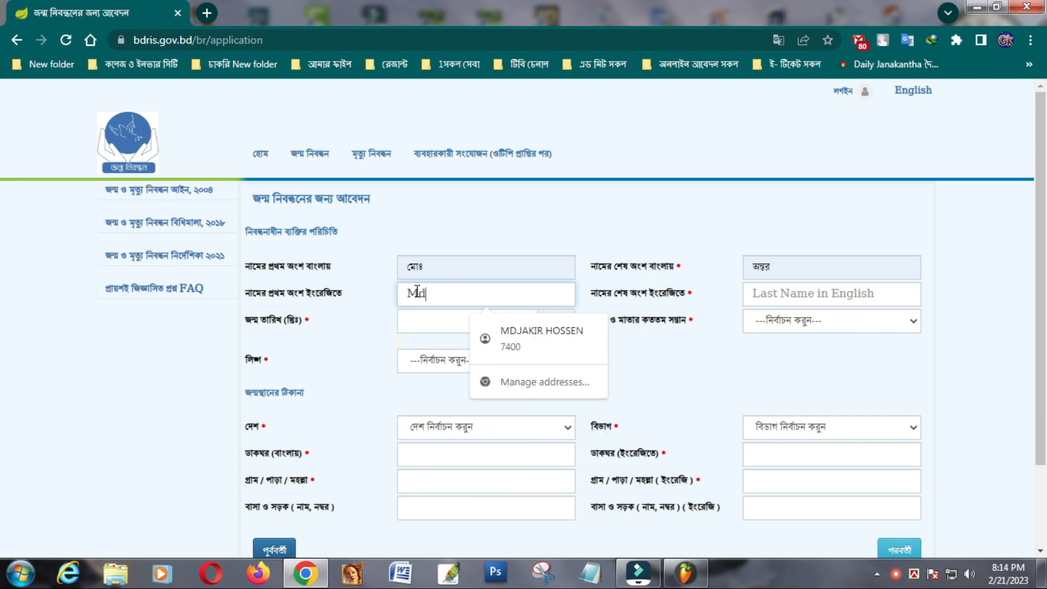
click(763, 293)
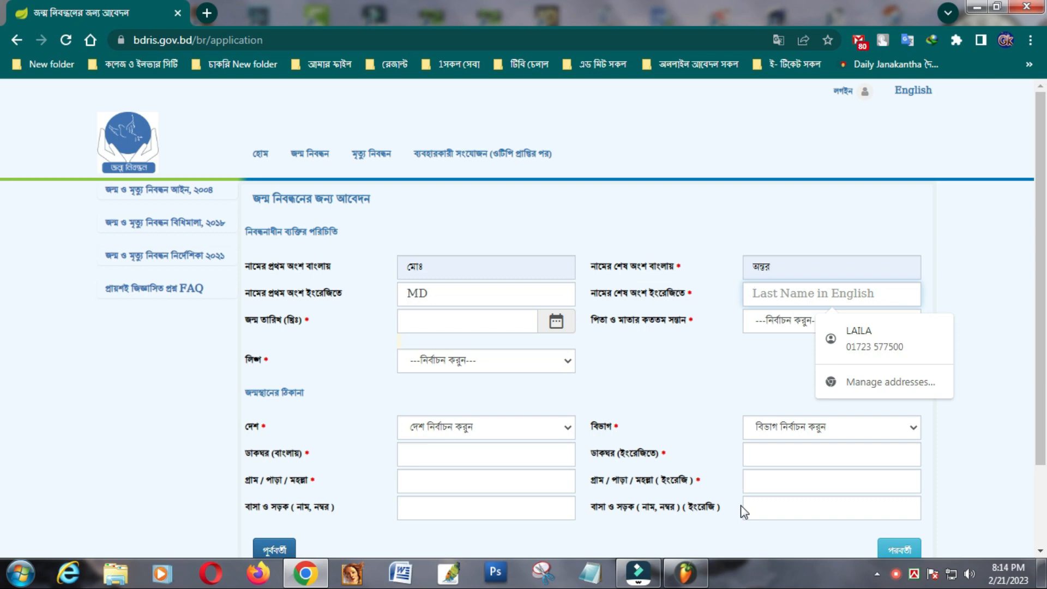
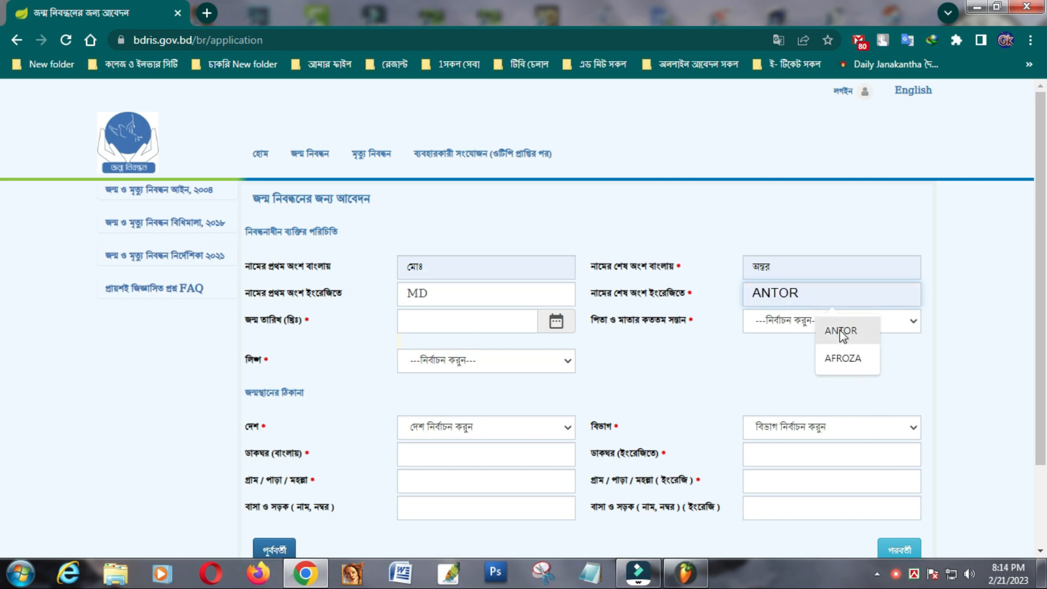
click(843, 333)
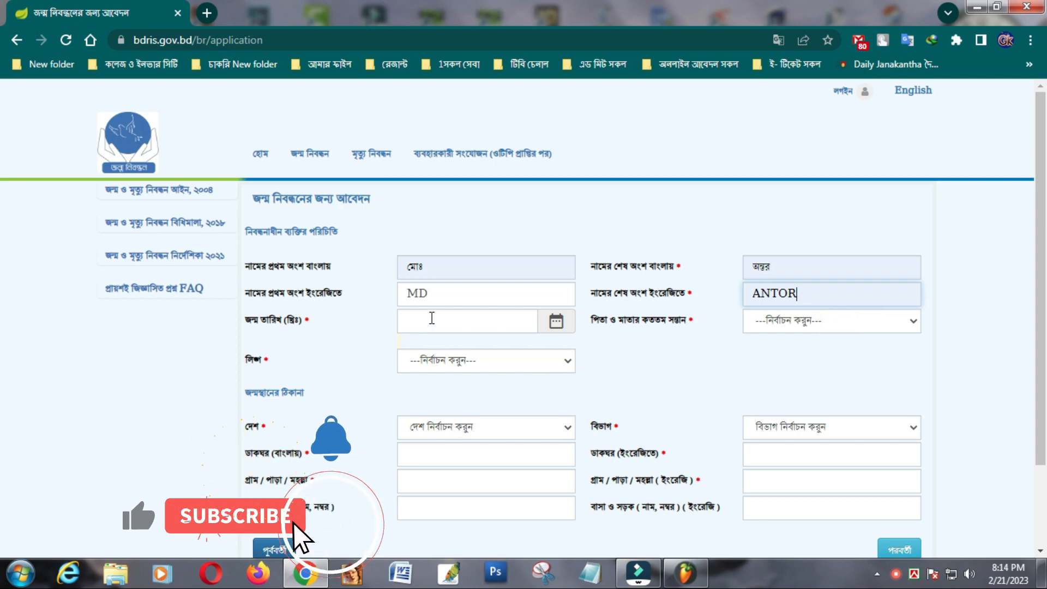
click(431, 318)
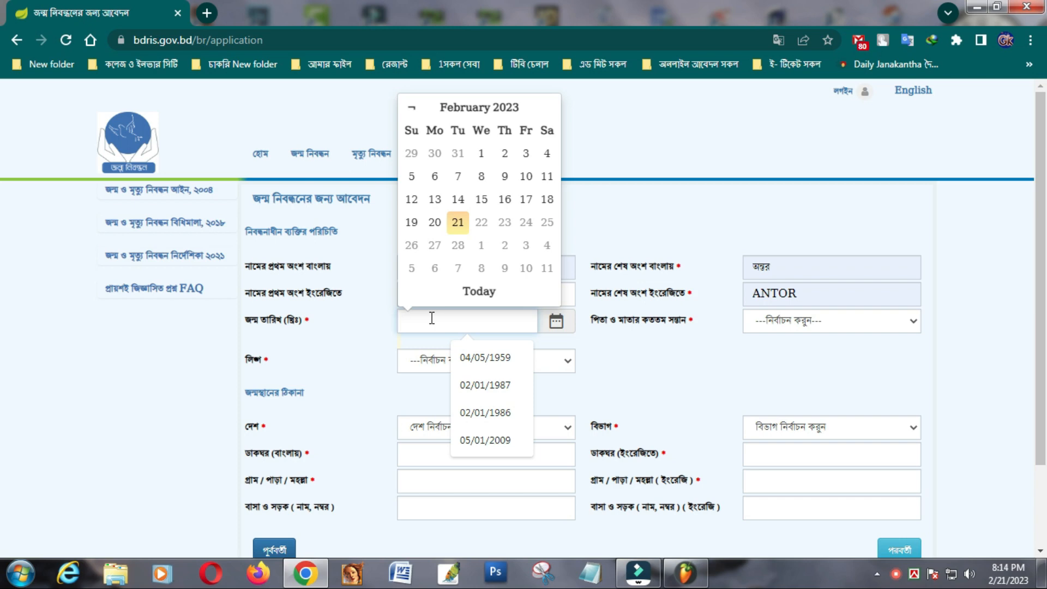
click(504, 441)
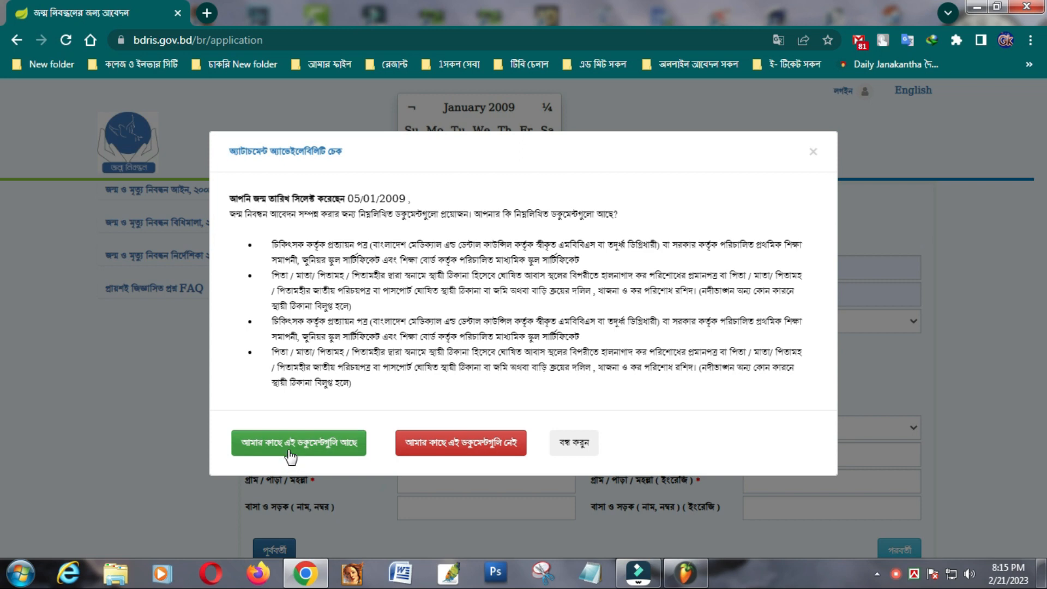
click(331, 451)
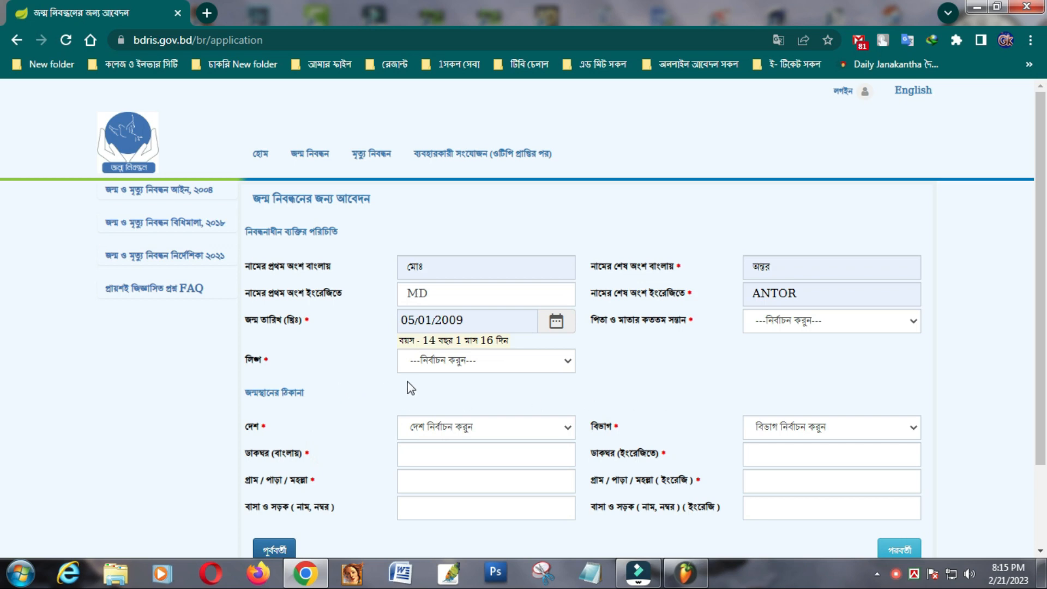
- Set gender to male, birth order to first-born, and birthplace country to Bangladesh
click(569, 362)
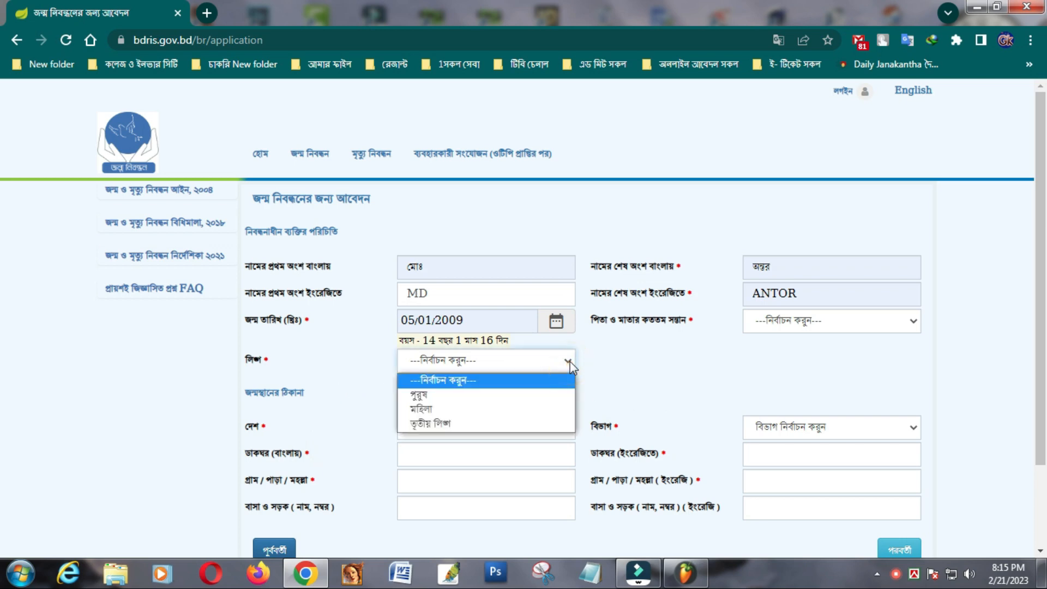
click(421, 395)
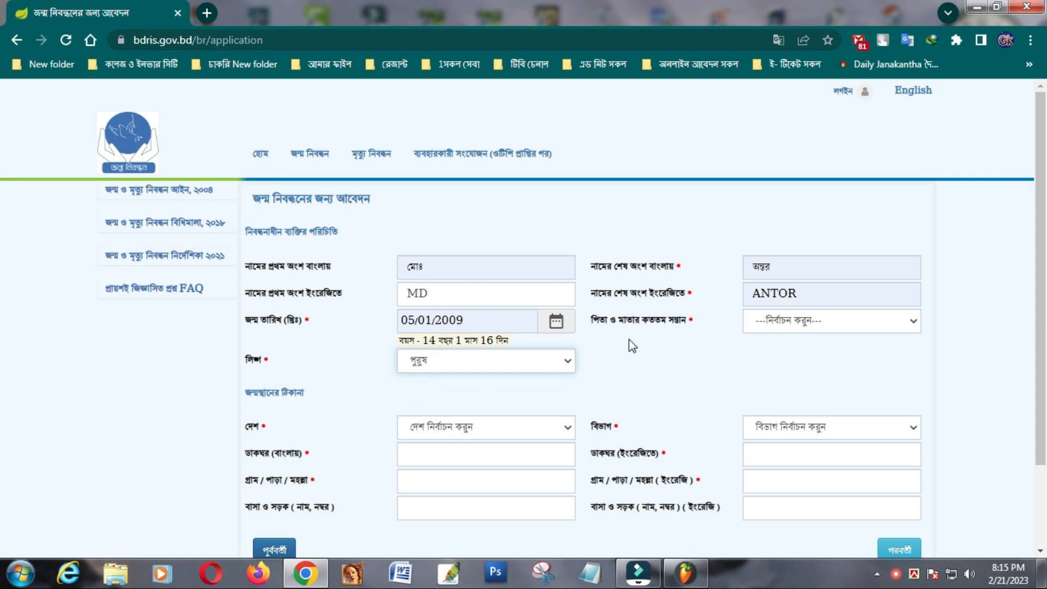
click(902, 323)
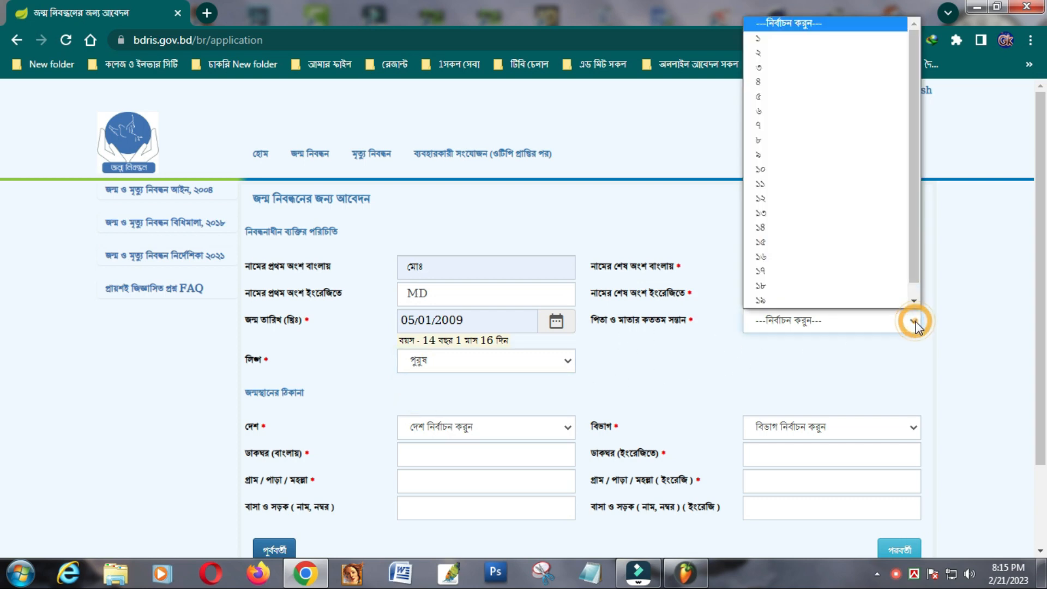
click(764, 38)
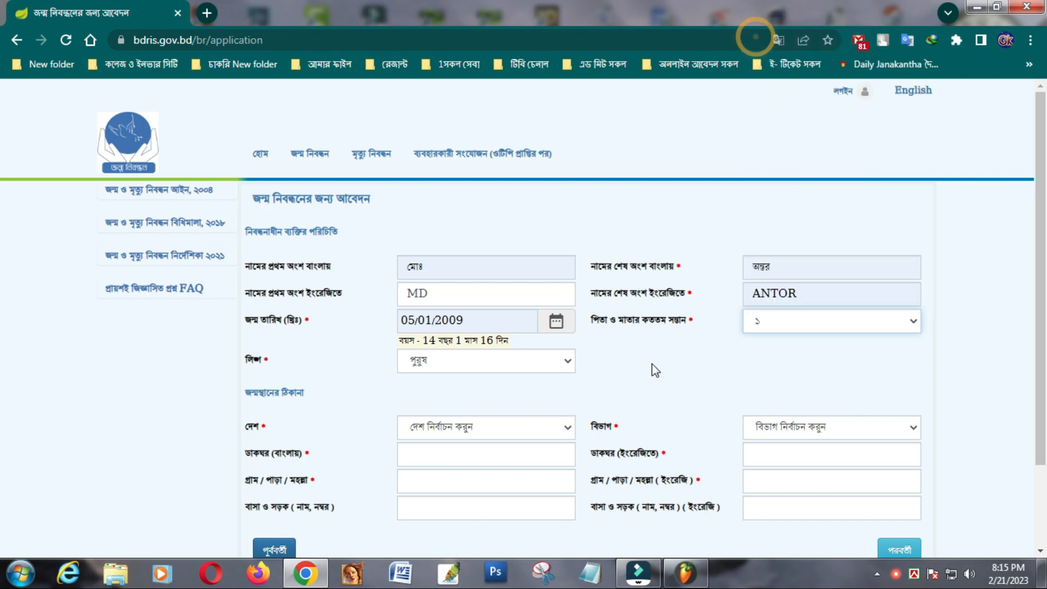
scroll(653, 370, down, 2)
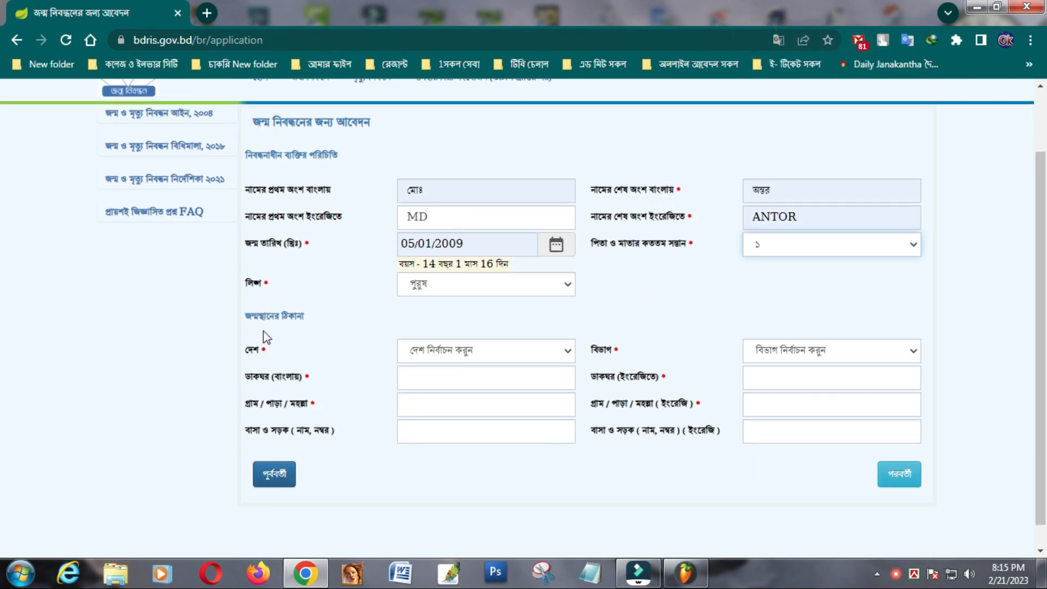
click(564, 353)
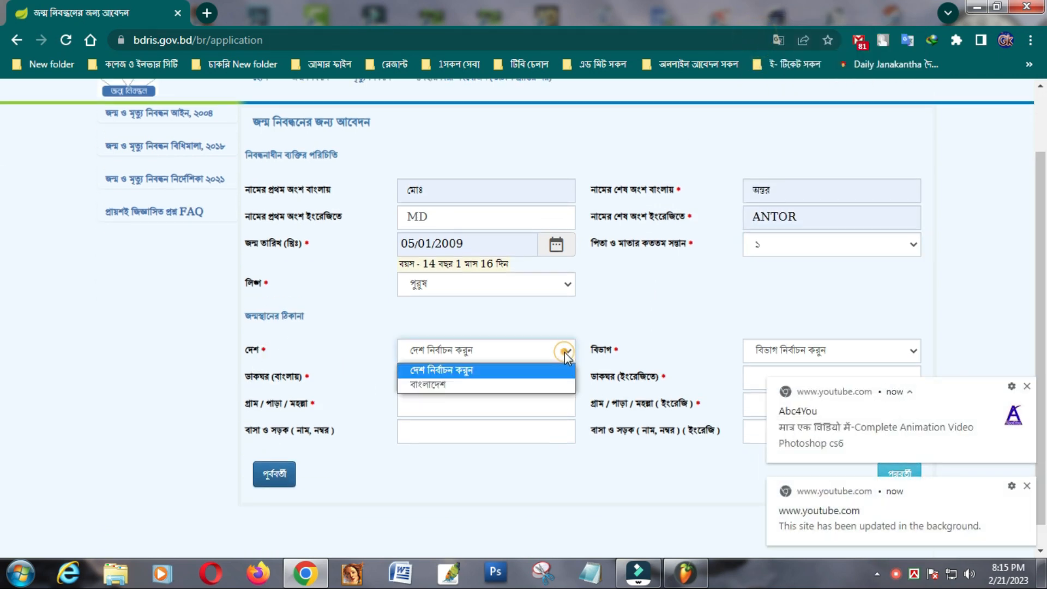
click(436, 384)
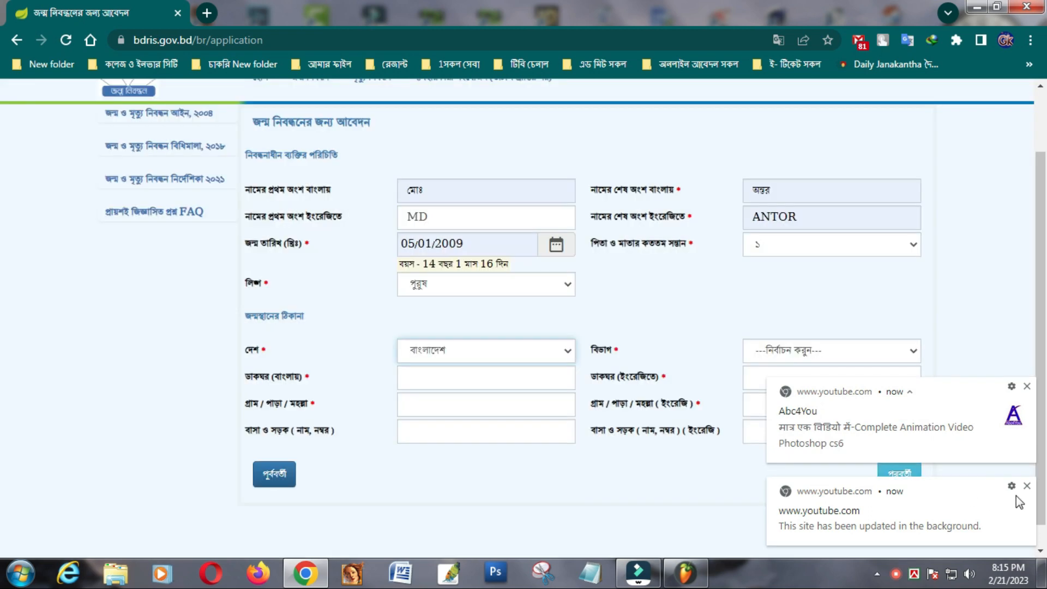
click(1028, 487)
click(1028, 487)
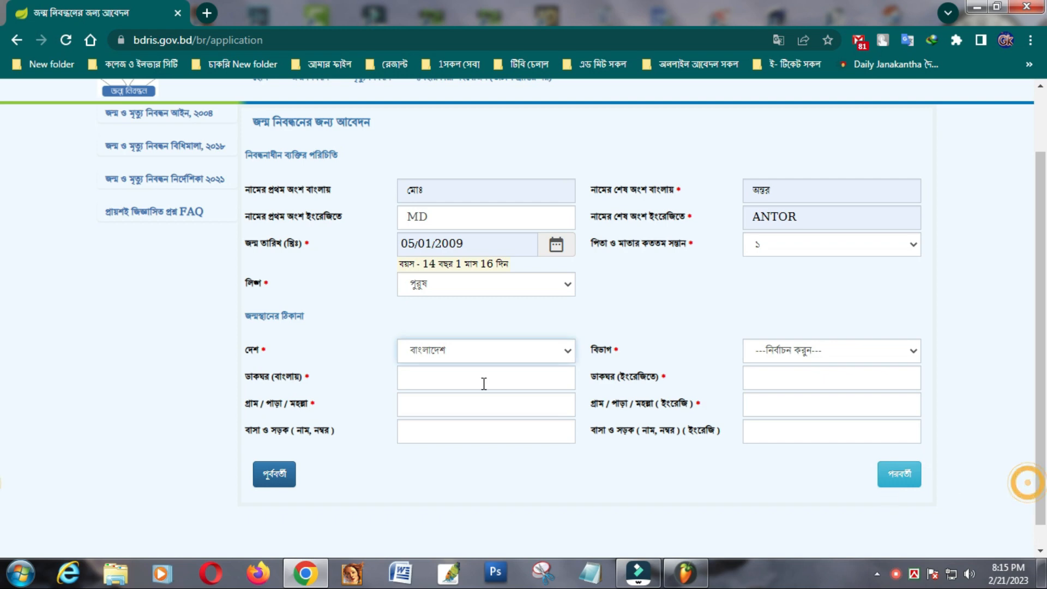
click(915, 352)
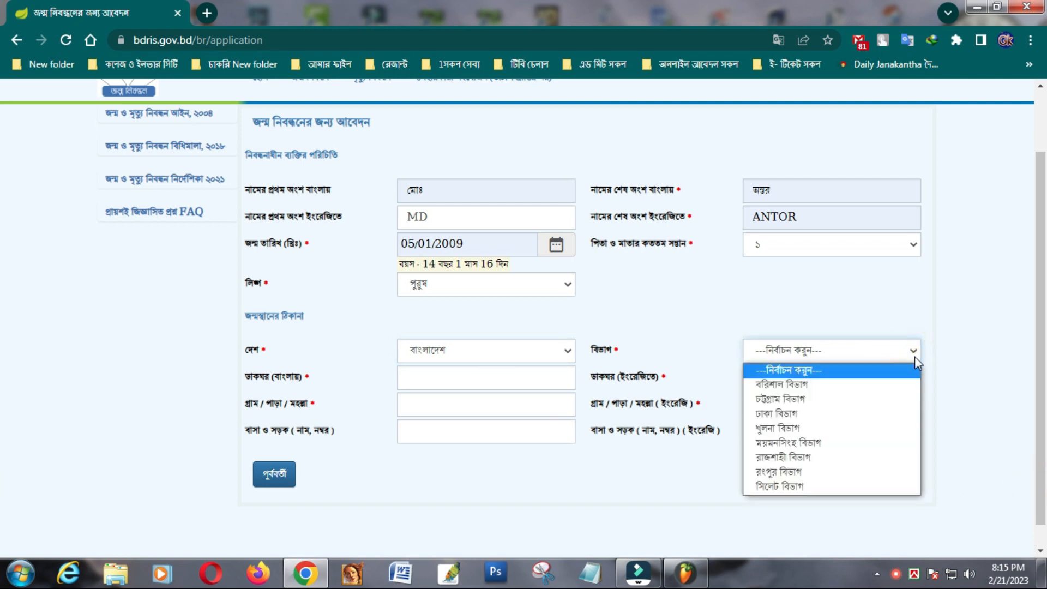
click(805, 461)
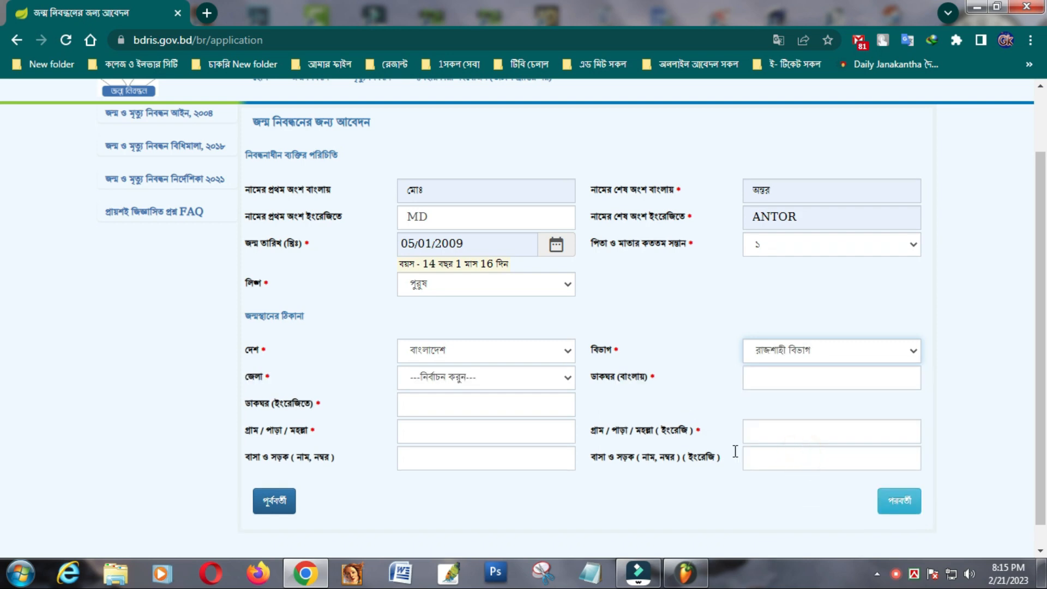
click(567, 378)
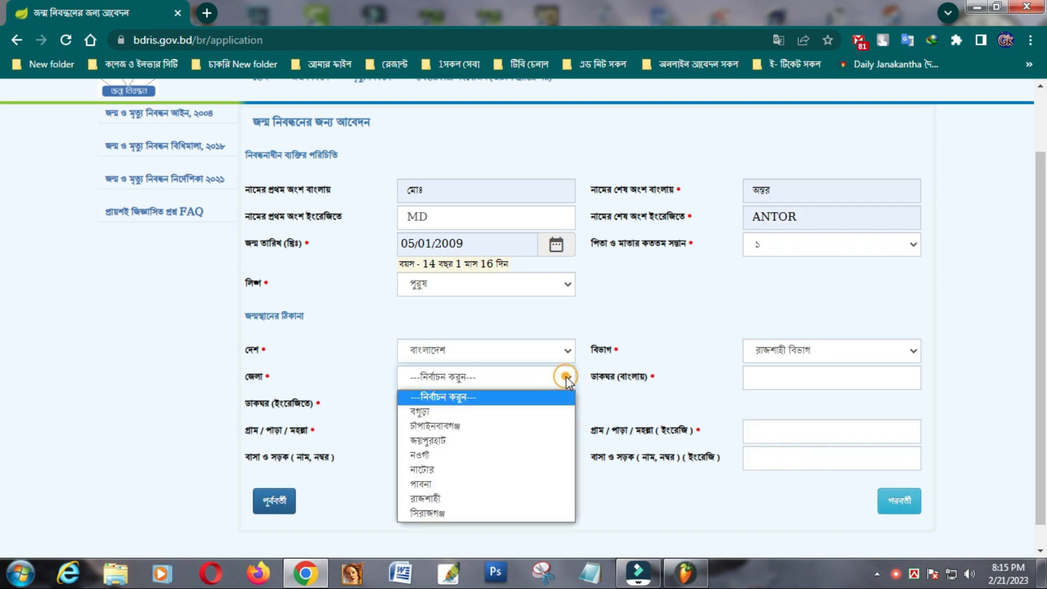
click(444, 517)
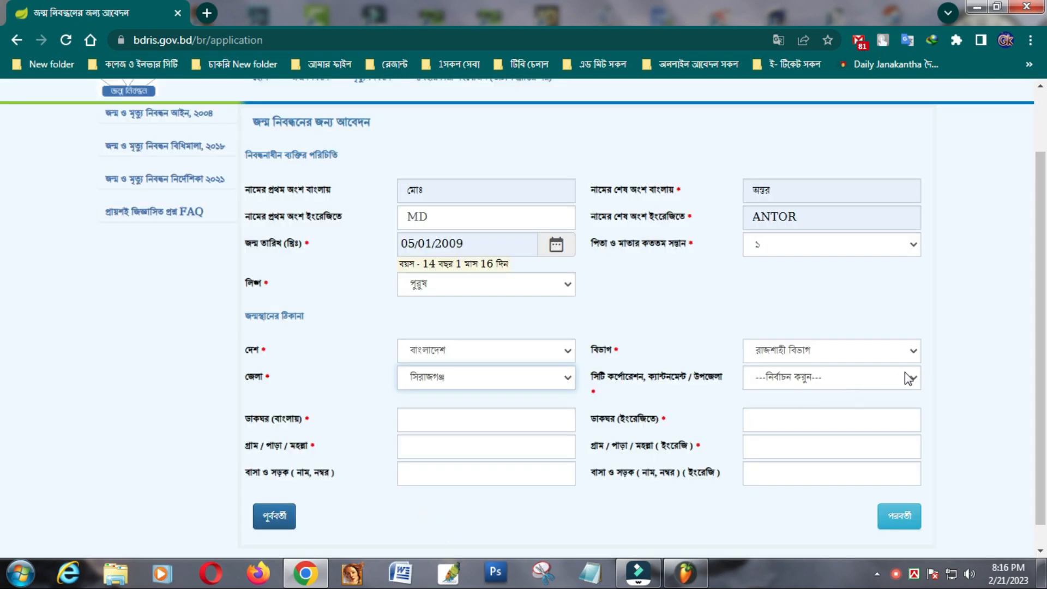
click(911, 378)
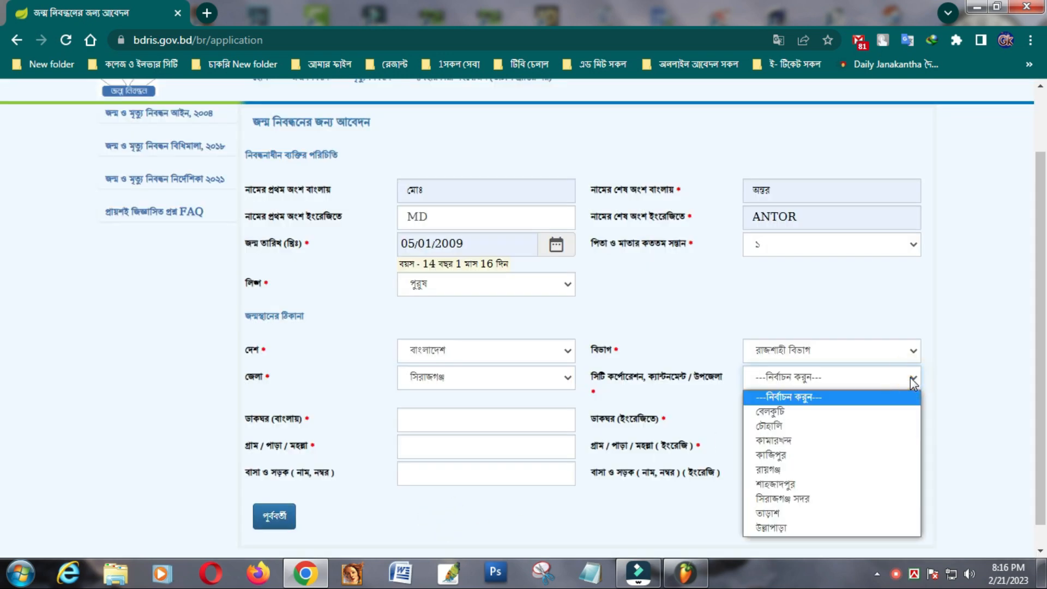
click(783, 483)
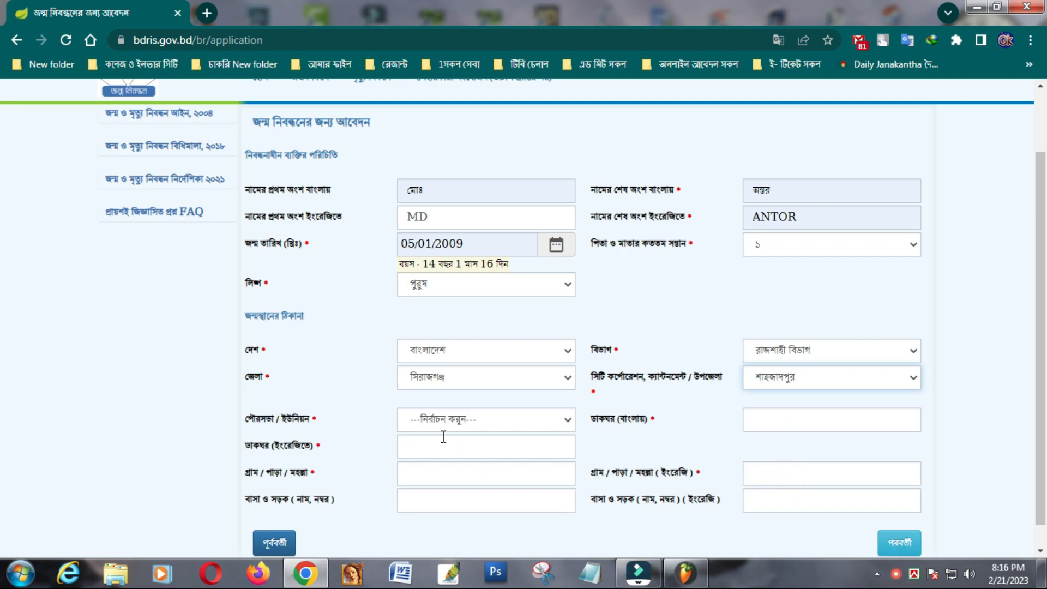
click(568, 421)
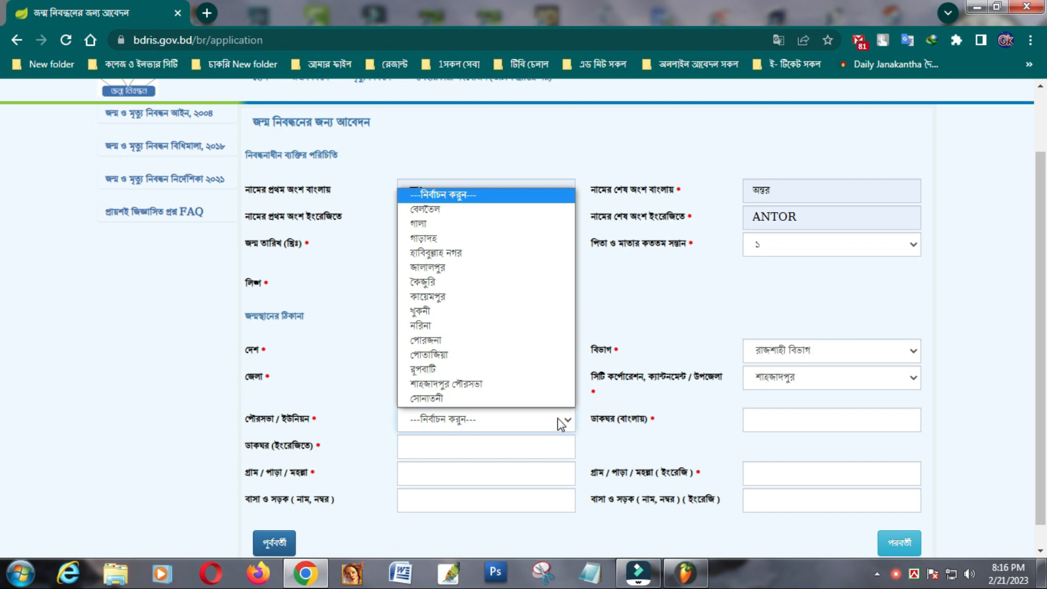
click(476, 385)
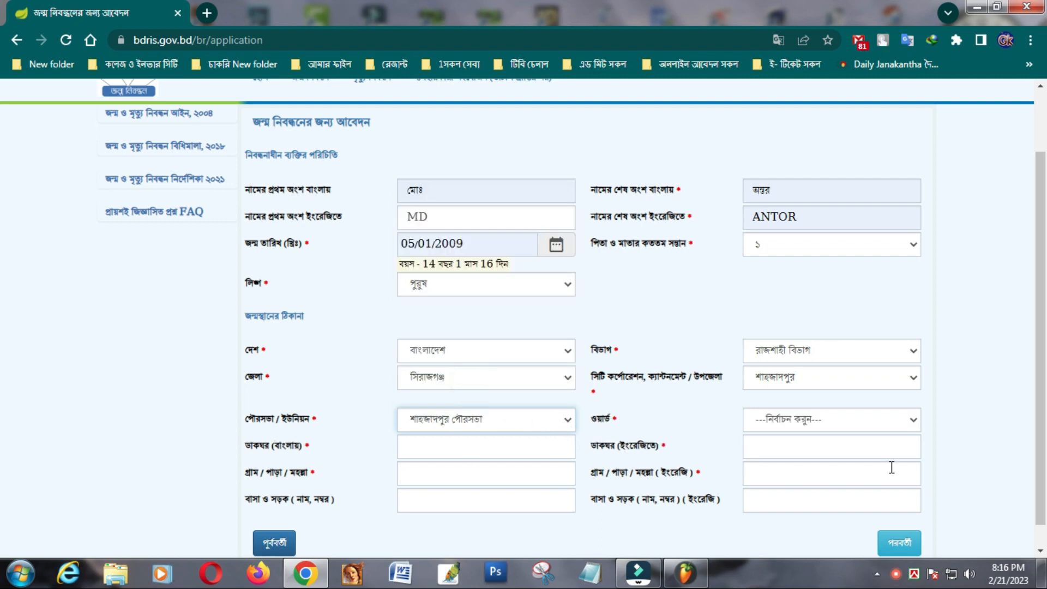
click(915, 421)
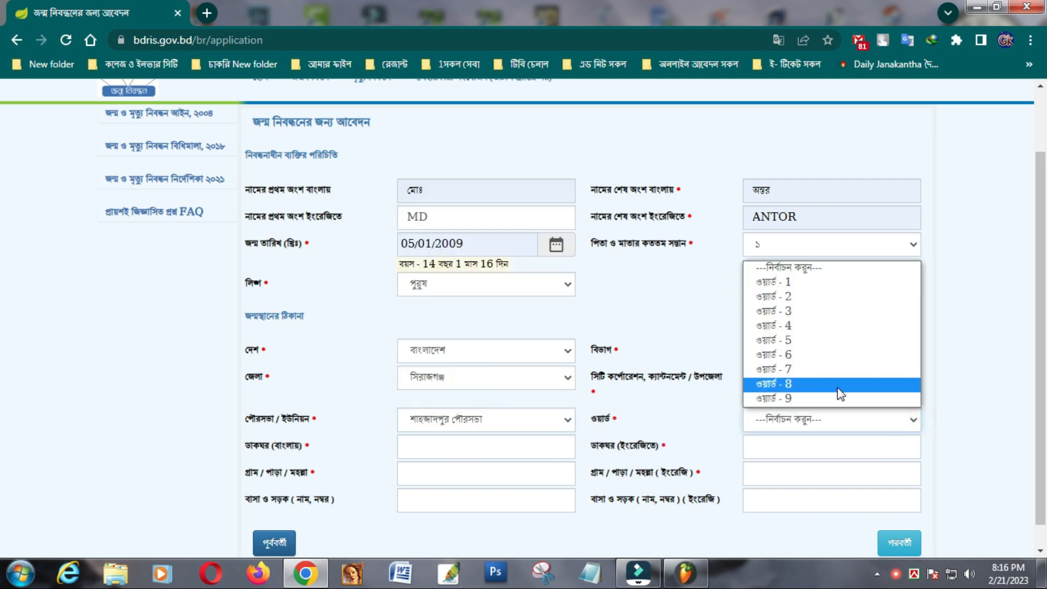
- Set the ward to 6 and choose the Bangla post office from the suggestions
click(765, 356)
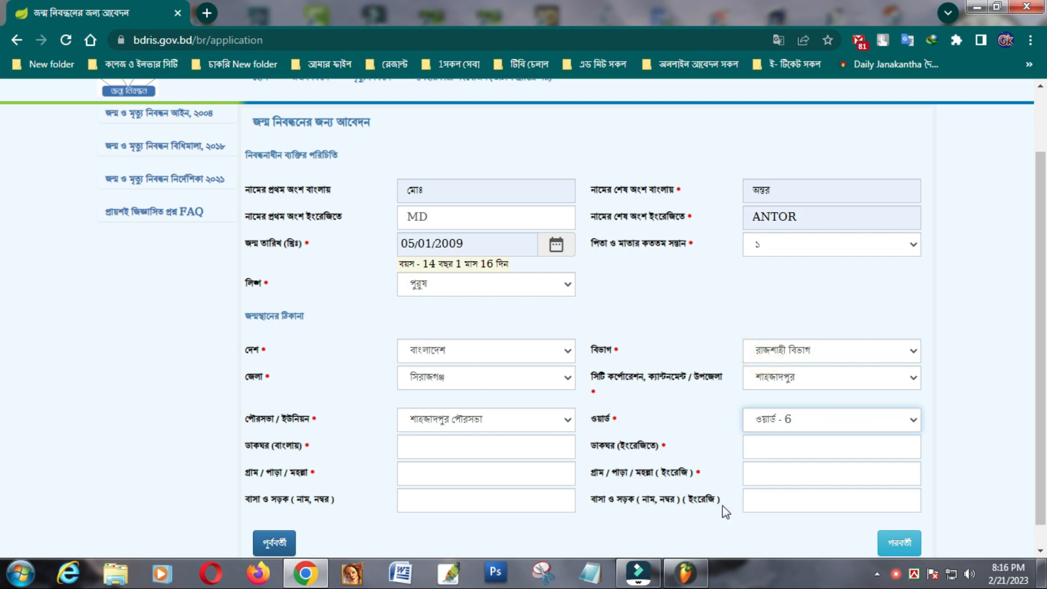
scroll(720, 508, down, 1)
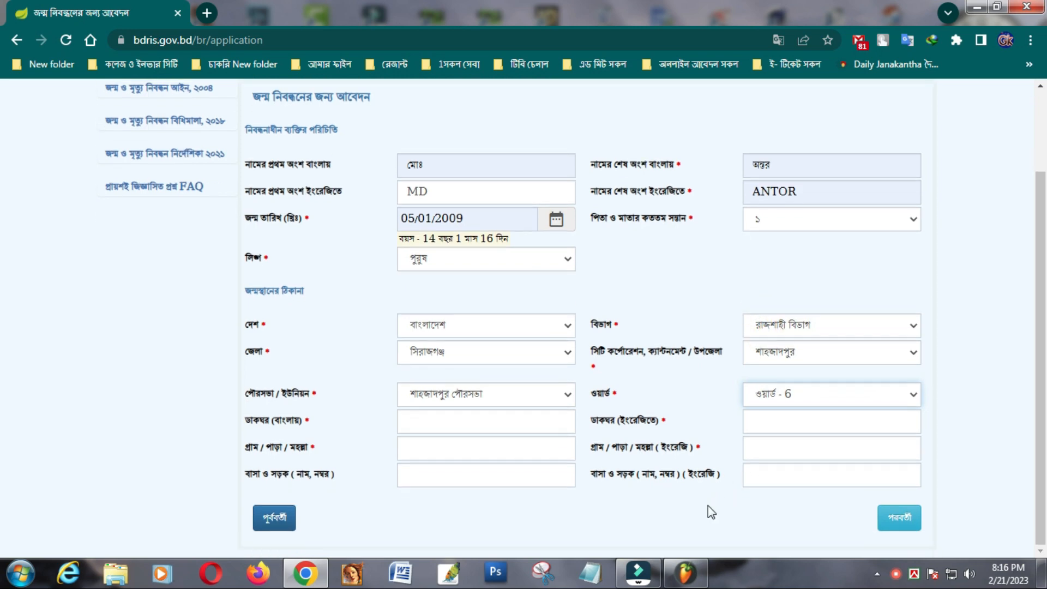
click(410, 419)
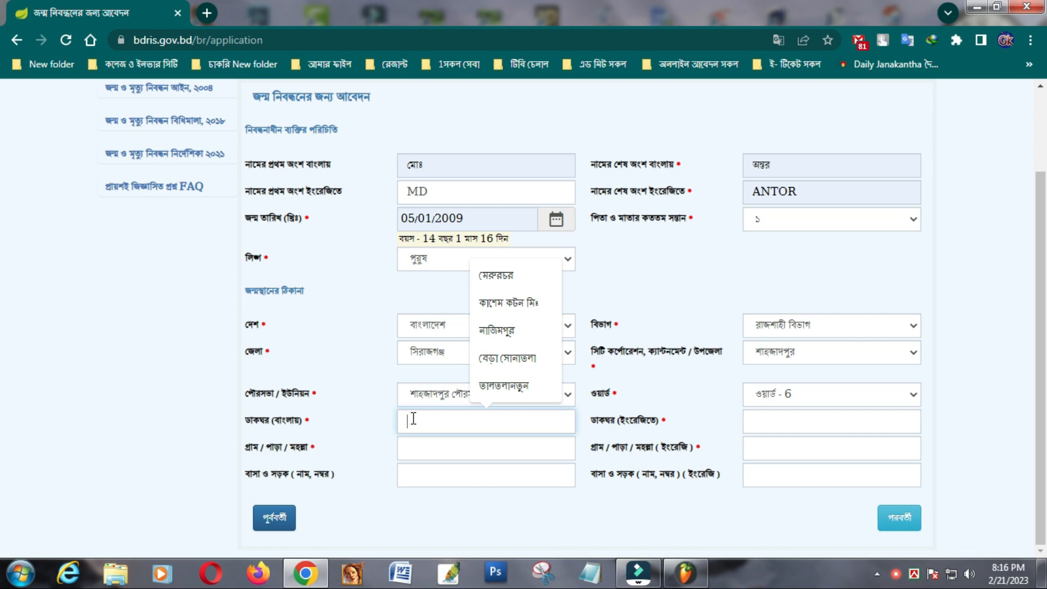
click(517, 386)
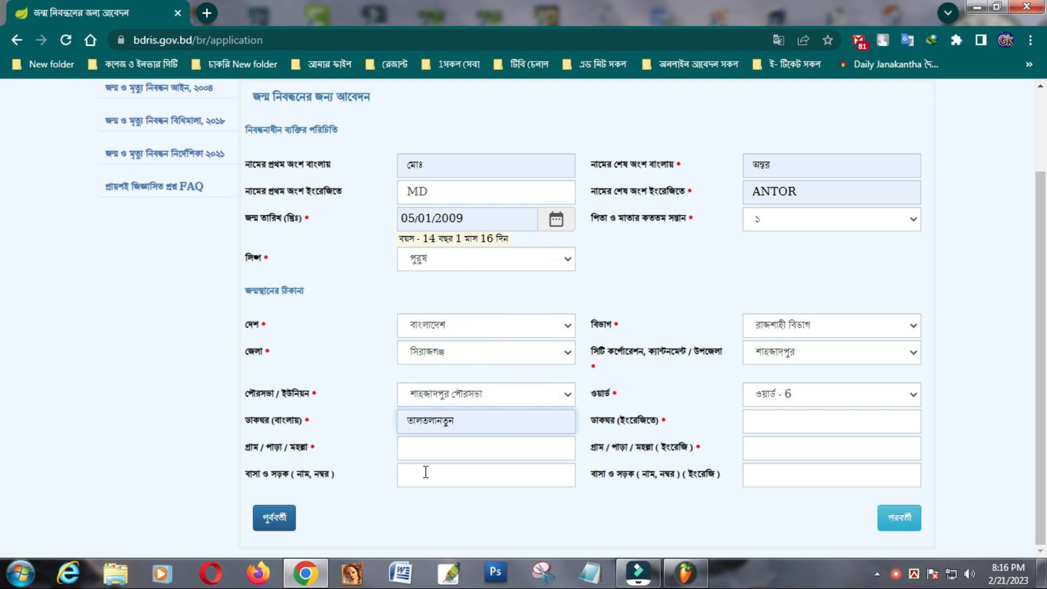
- Copy the Bangla post office name into the Bangla village field
click(427, 448)
drag(457, 417, 405, 420)
key(ctrl+c)
right_click(423, 424)
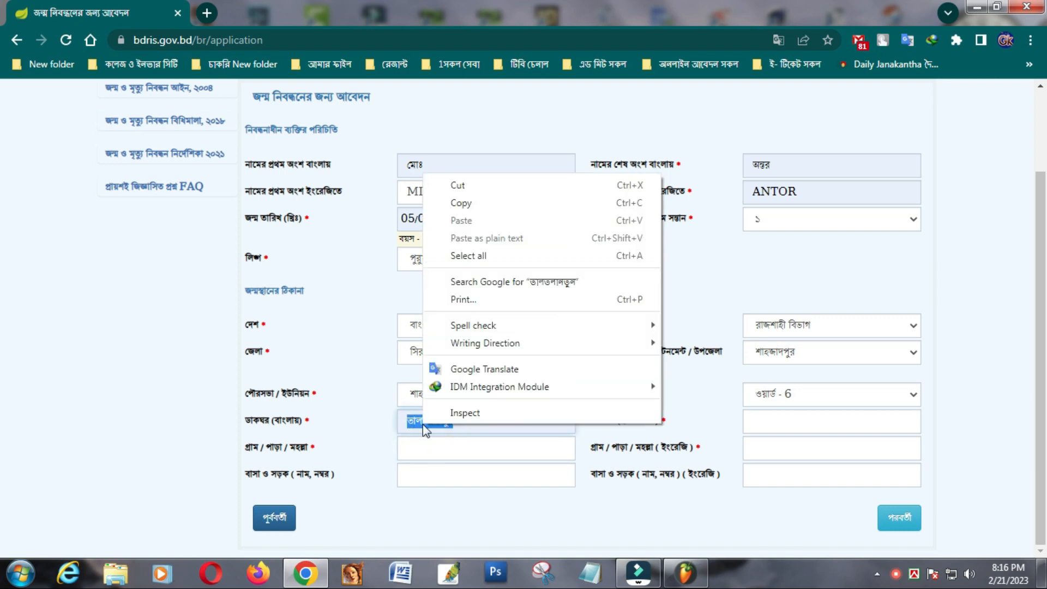
click(464, 204)
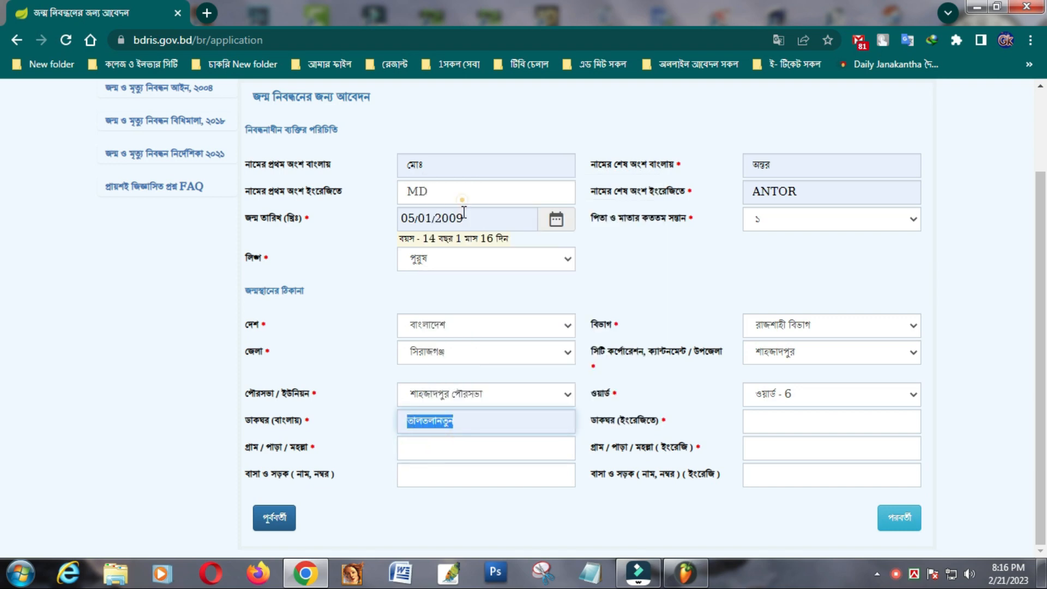
right_click(423, 446)
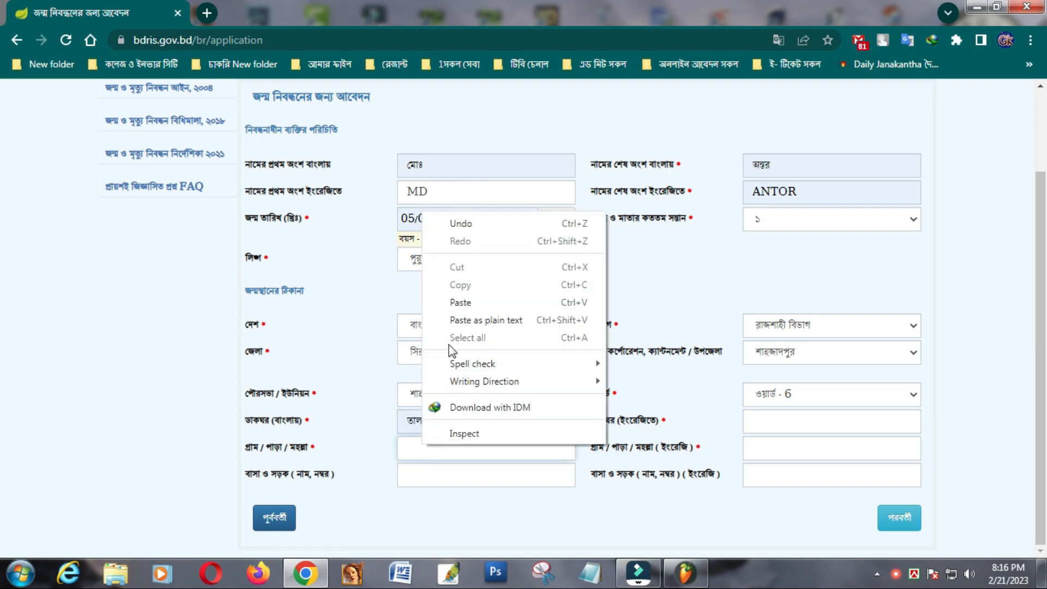
click(455, 303)
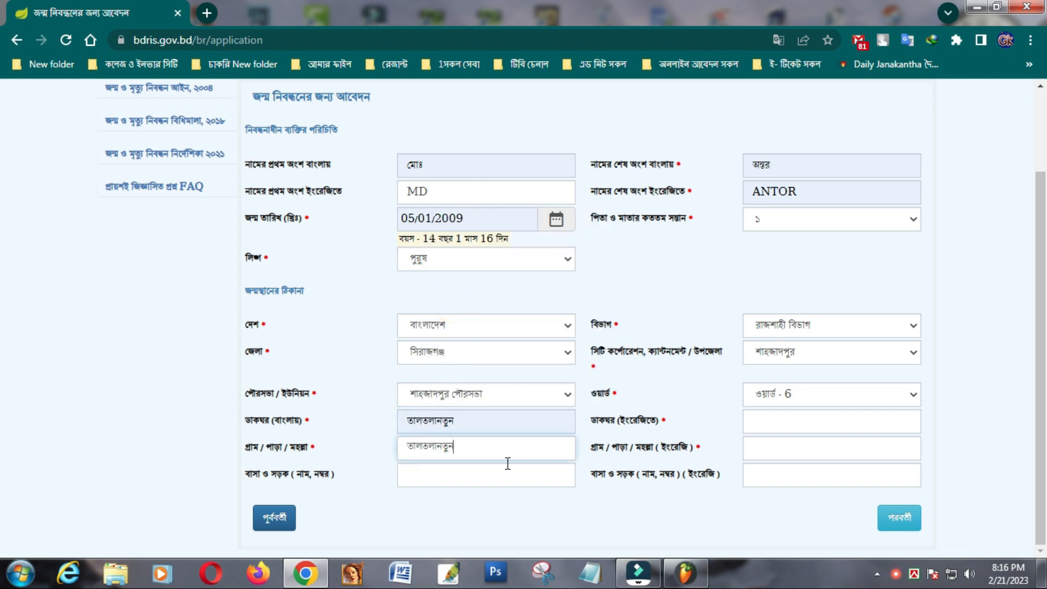
click(433, 476)
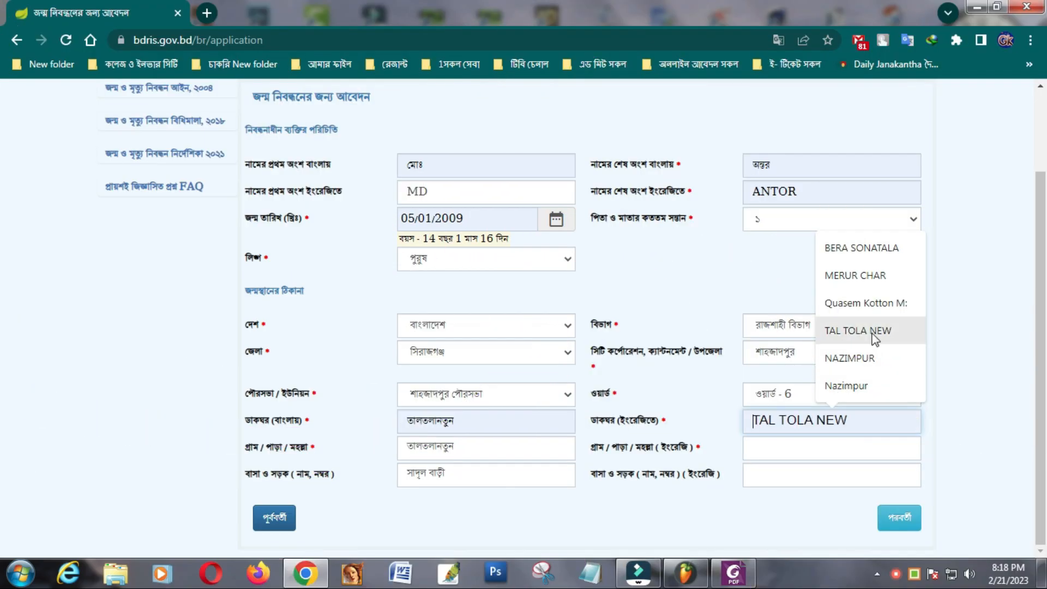
- Accept the English post office suggestion and copy it into the English village field
click(875, 334)
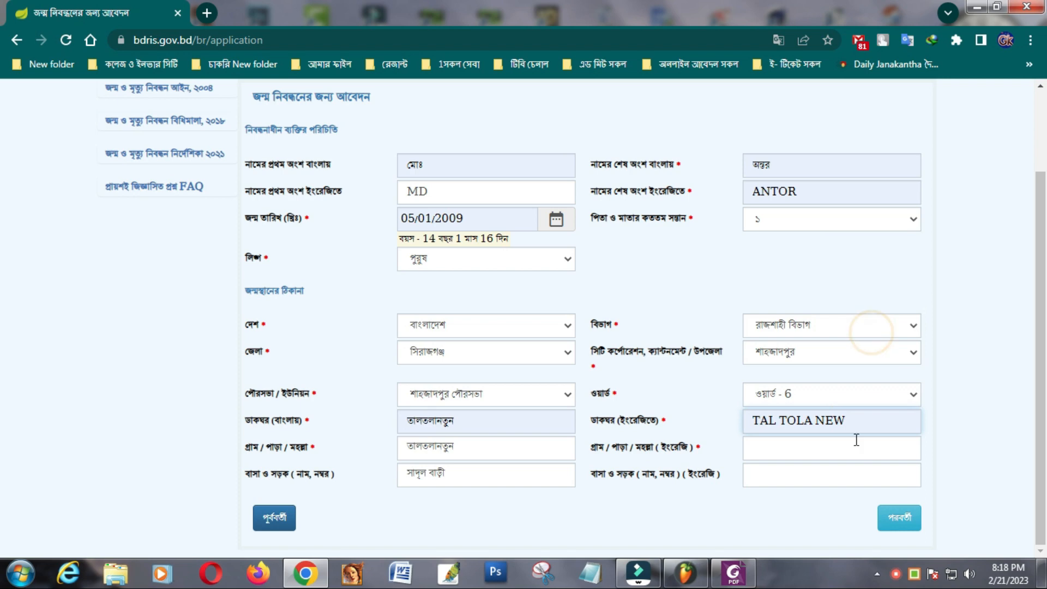
drag(853, 420, 753, 420)
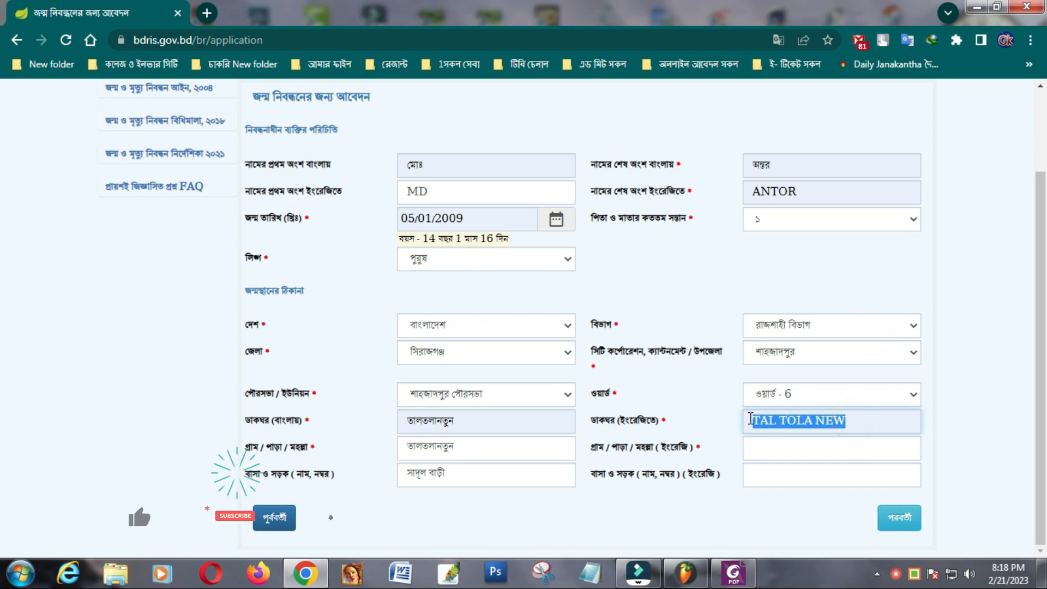
right_click(796, 419)
click(830, 197)
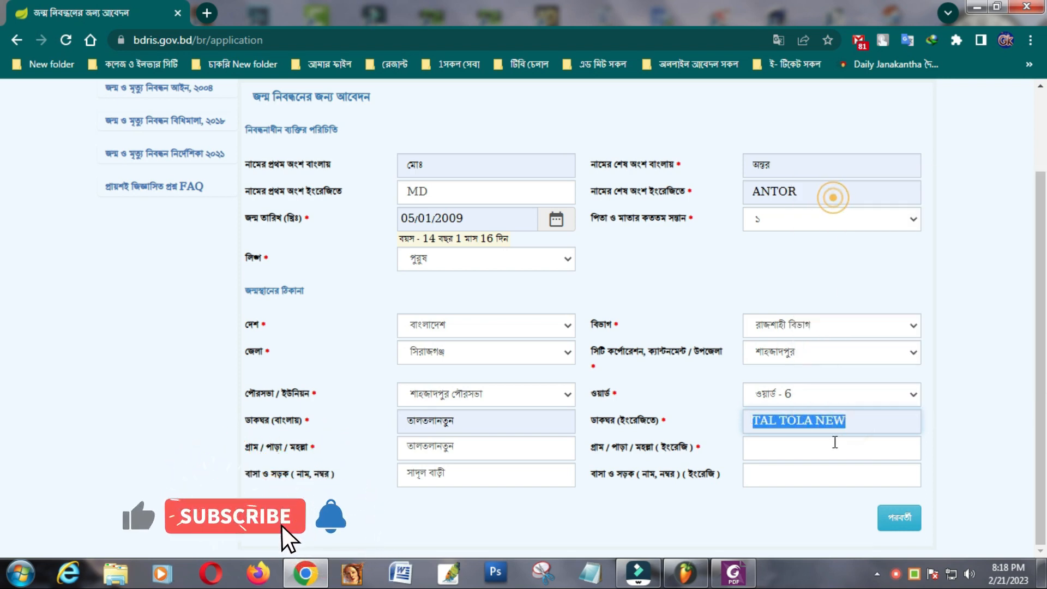
right_click(790, 451)
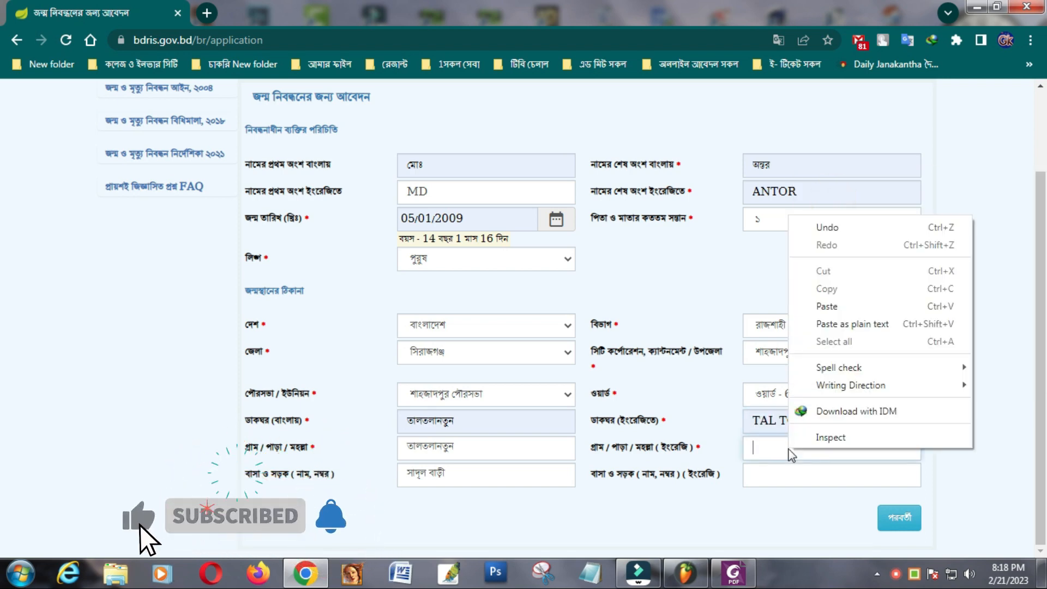
click(827, 306)
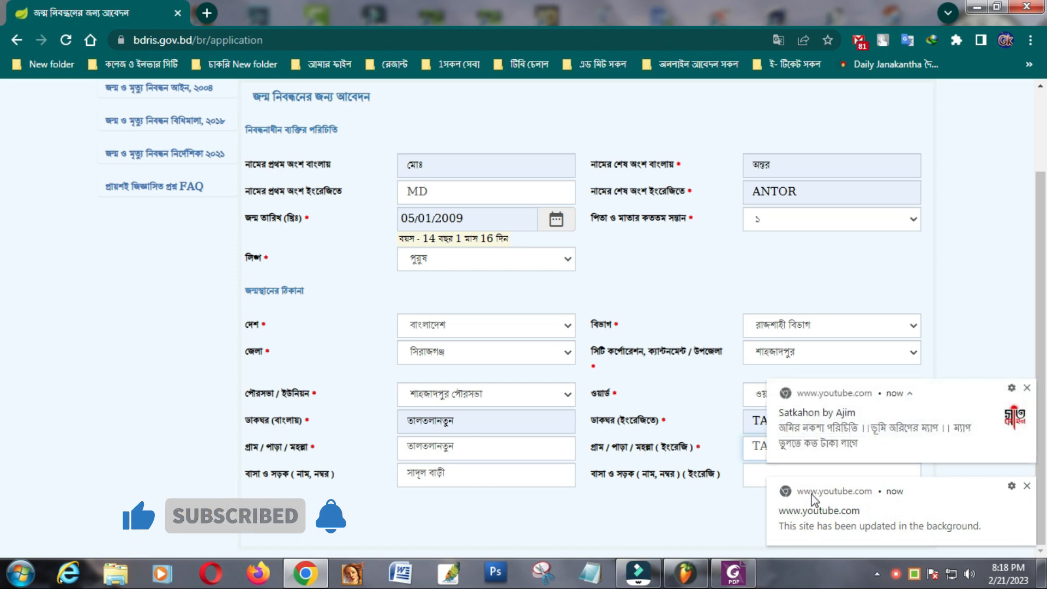
- Paste the house and road value copied from the PDF into the English house/road field
click(1027, 485)
click(1028, 486)
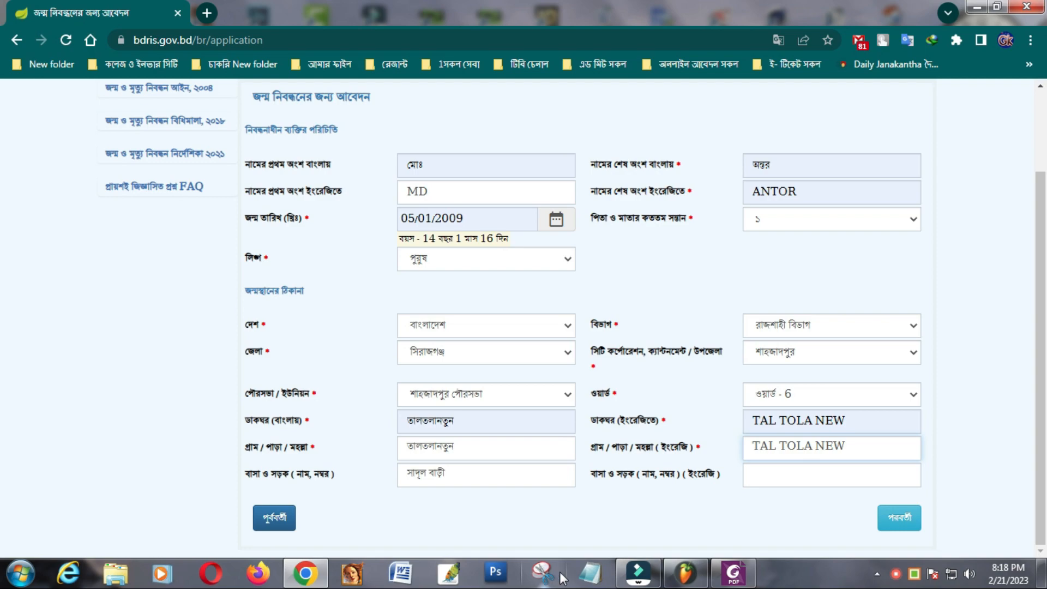
click(734, 574)
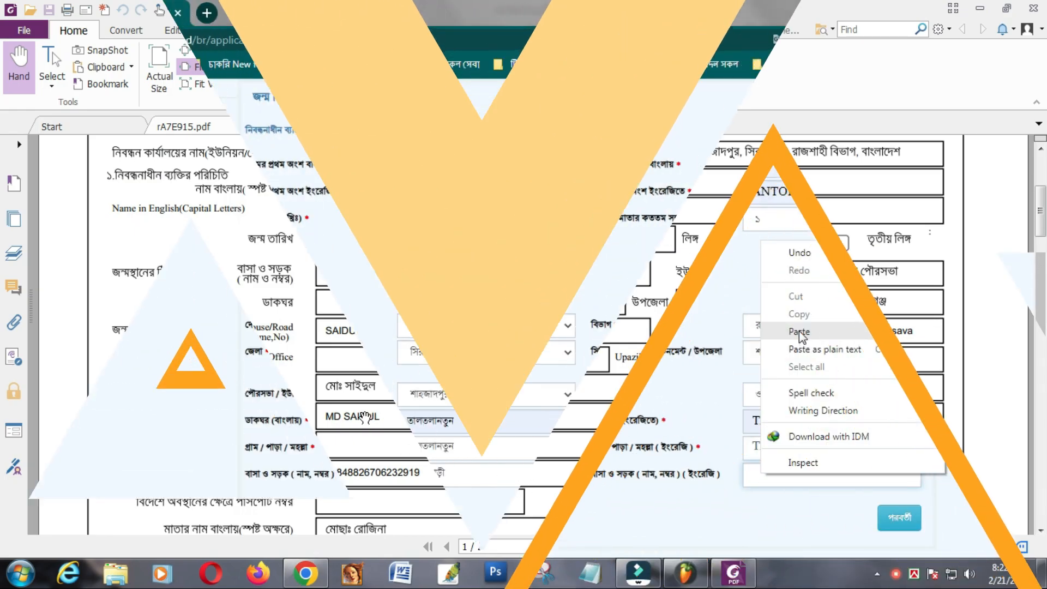
click(797, 329)
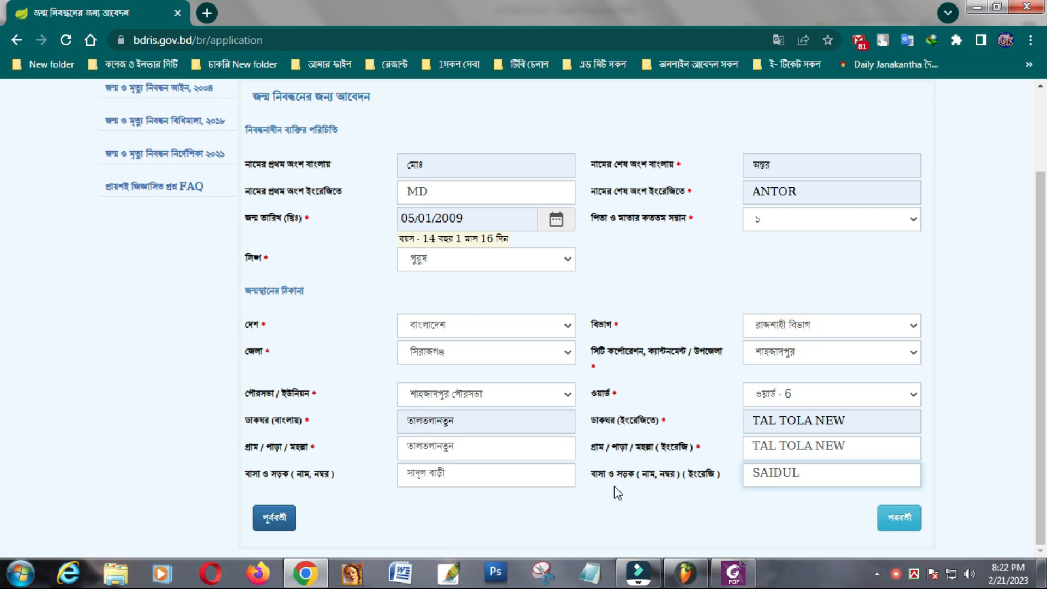
- Fix the English house/road entry by deleting stray letters and adding the missing word
scroll(612, 483, up, 1)
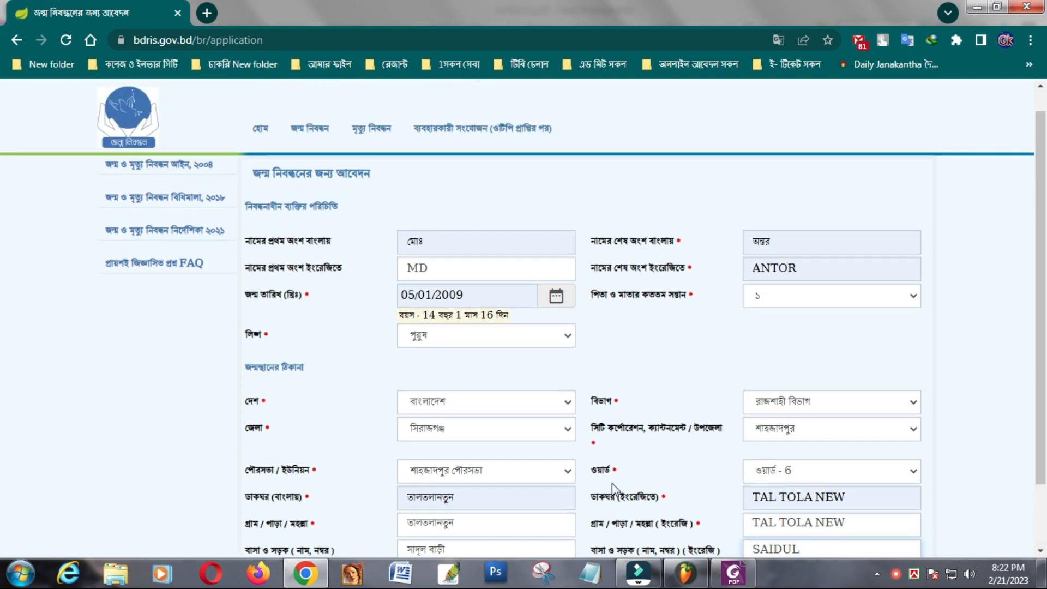
scroll(612, 483, down, 1)
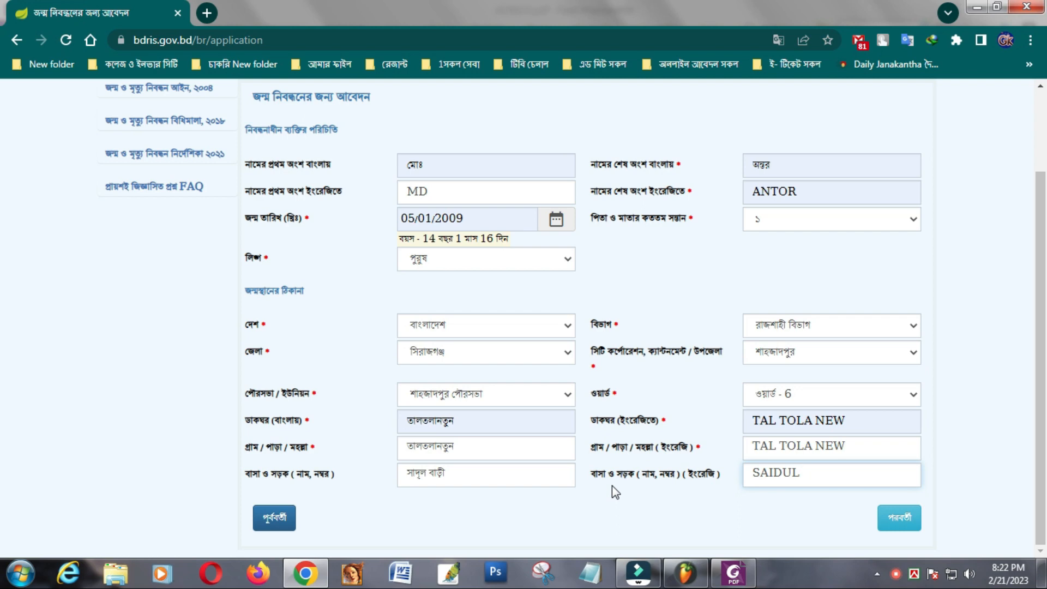
text(bi)
key(BackSpace)
key(BackSpace)
text(BIRI)
scroll(534, 513, up, 2)
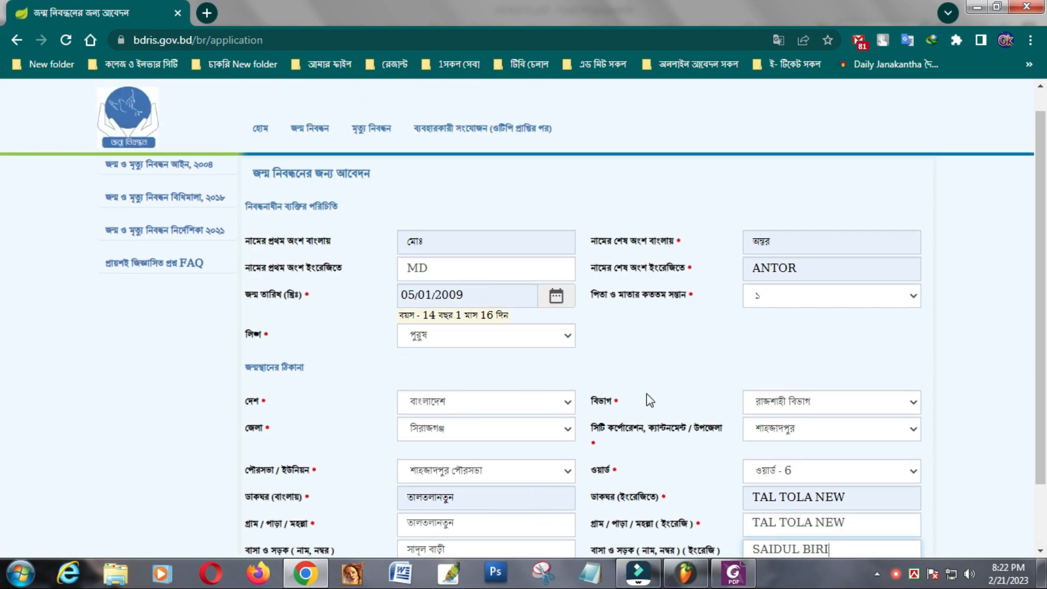
scroll(649, 401, down, 2)
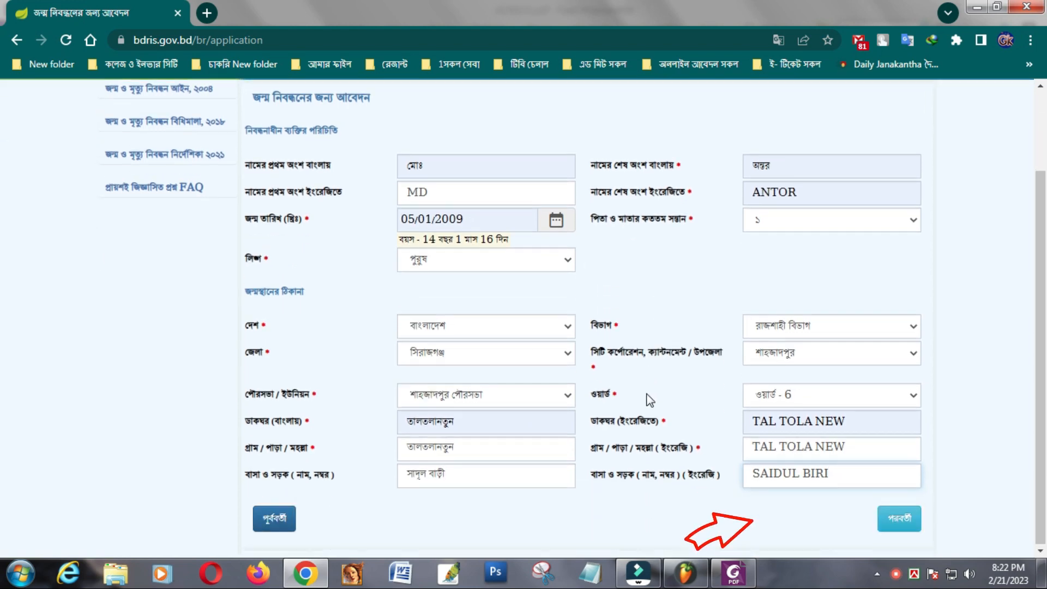
click(898, 521)
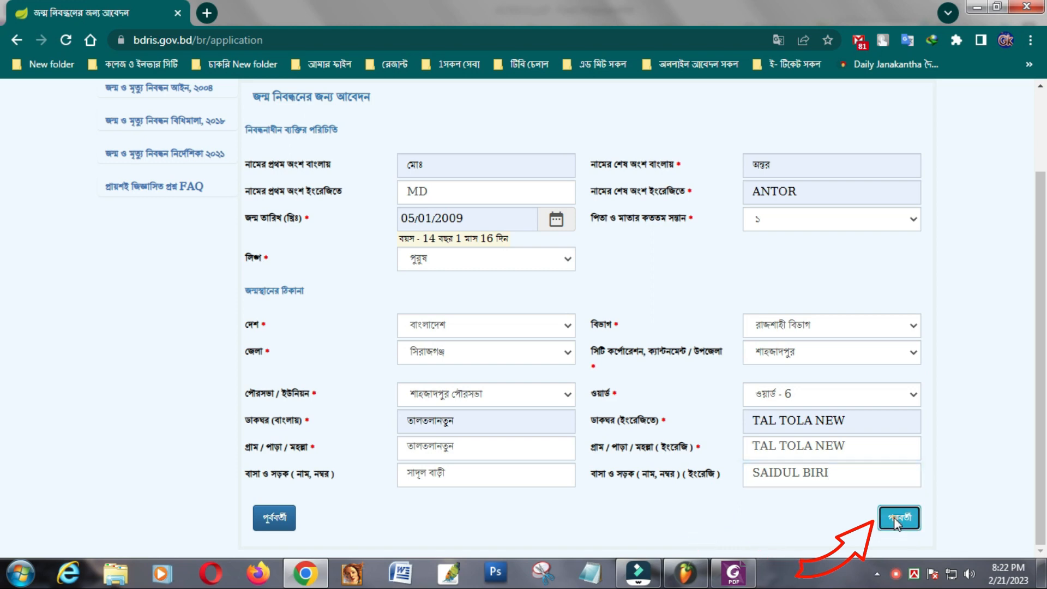
- Switch typing to Bangla Unicode and fill in the father's Bangla name from autofill
scroll(649, 472, up, 3)
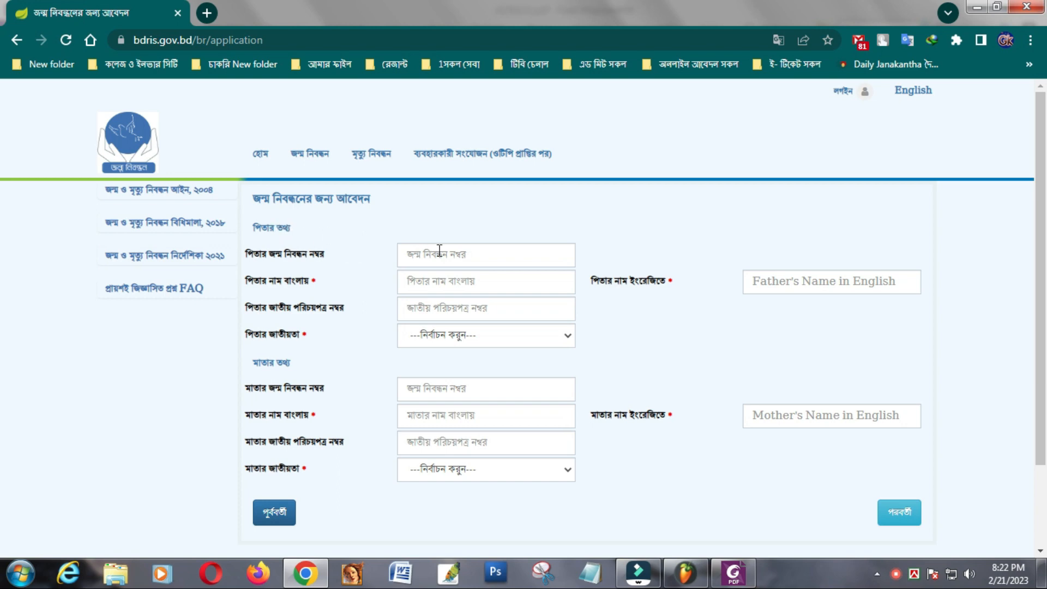
click(477, 253)
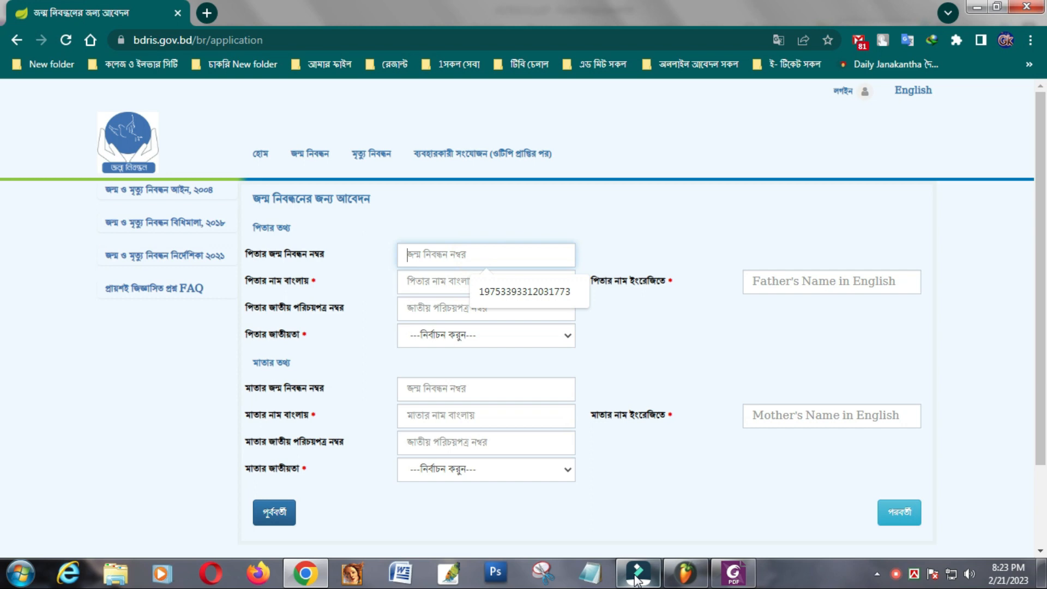
click(485, 255)
right_click(915, 575)
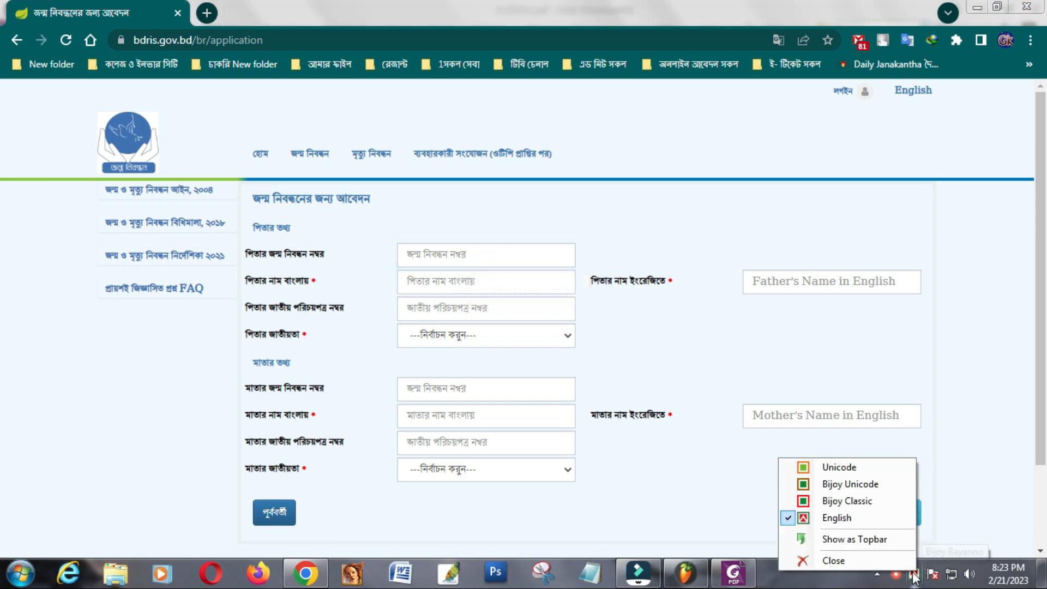
click(823, 466)
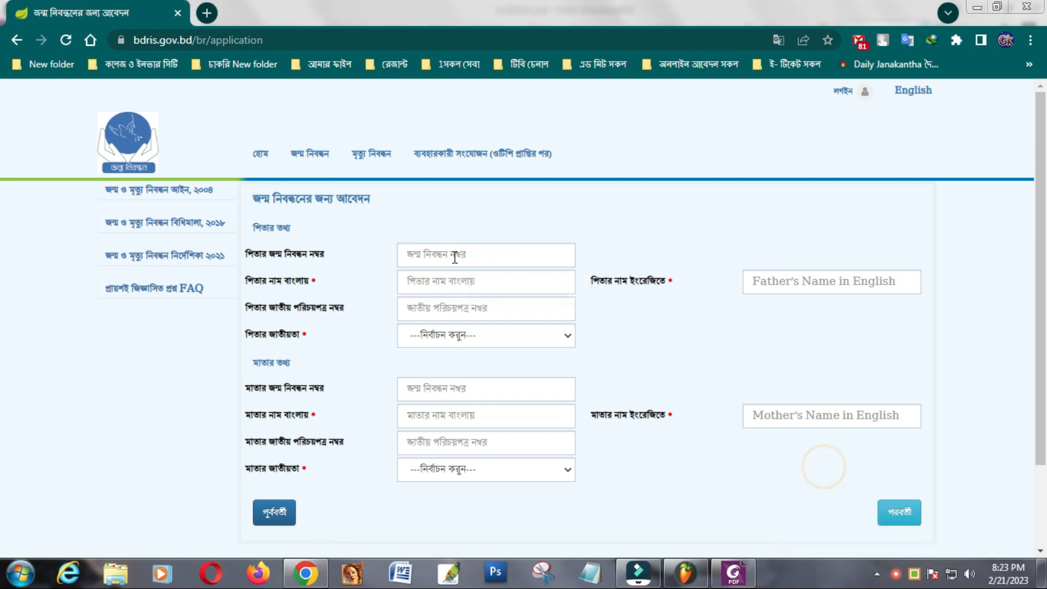
click(485, 255)
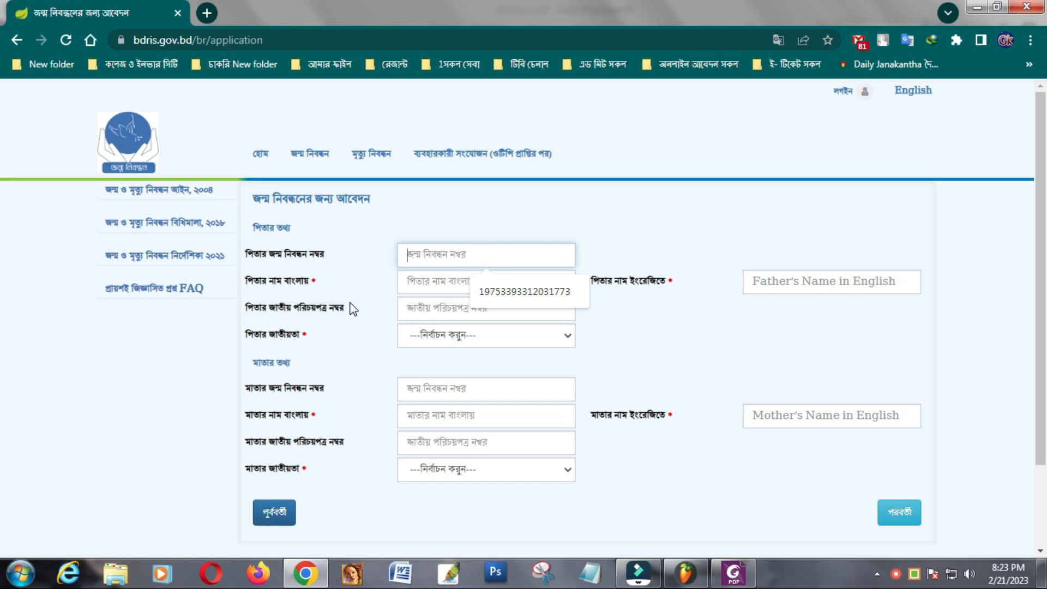
click(425, 281)
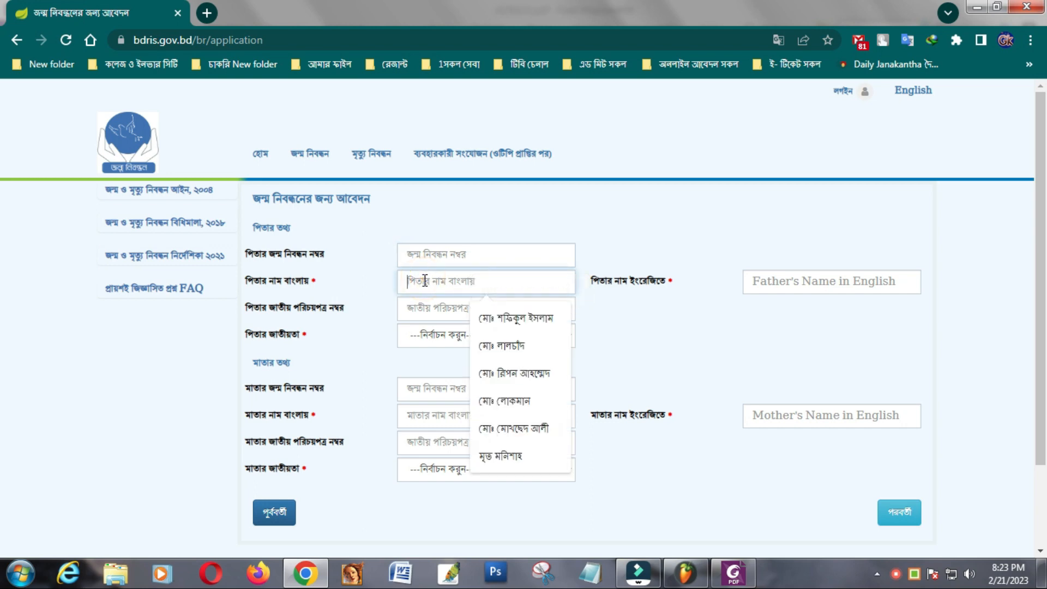
text(মে)
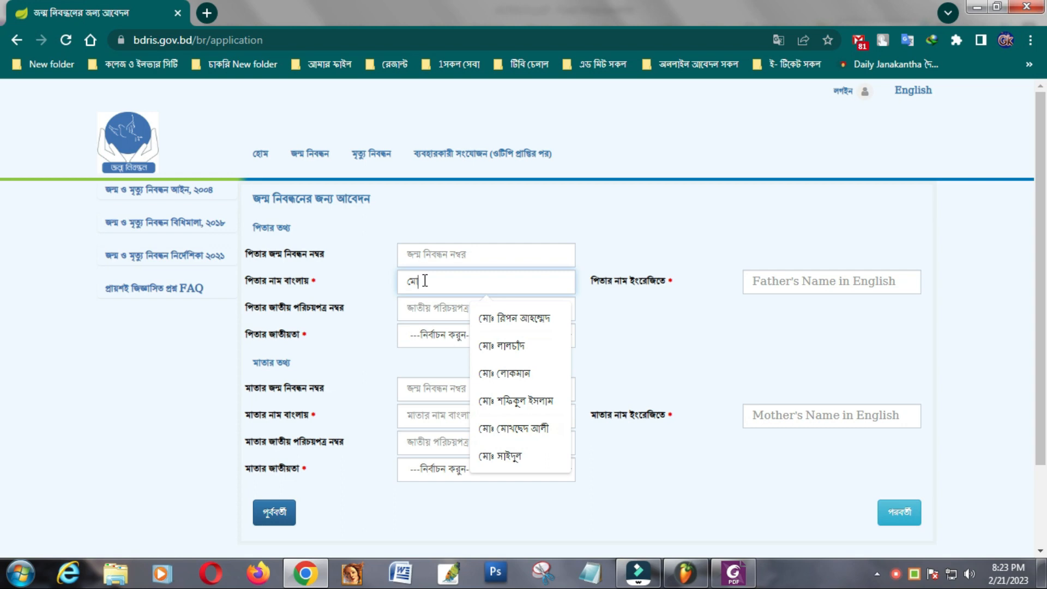
click(504, 456)
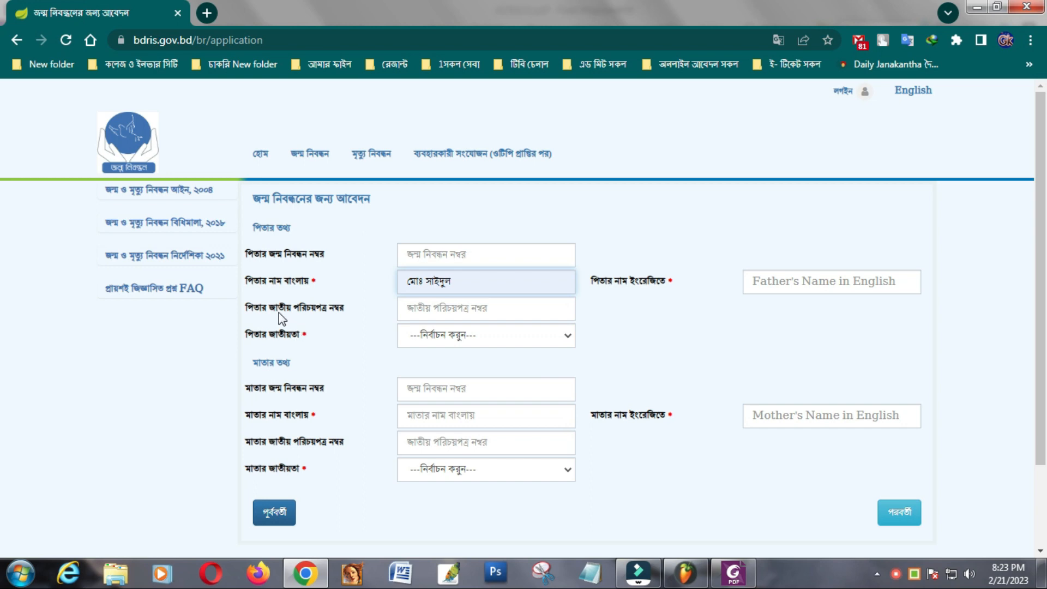
- Set the father's nationality to Bangladeshi and paste his English name
click(418, 309)
click(419, 309)
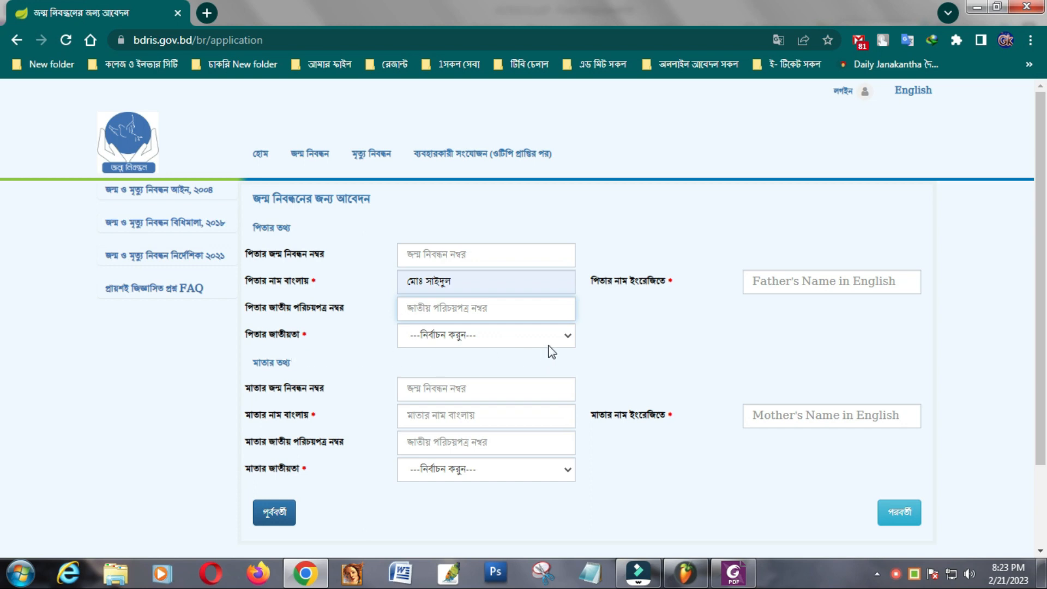
click(566, 338)
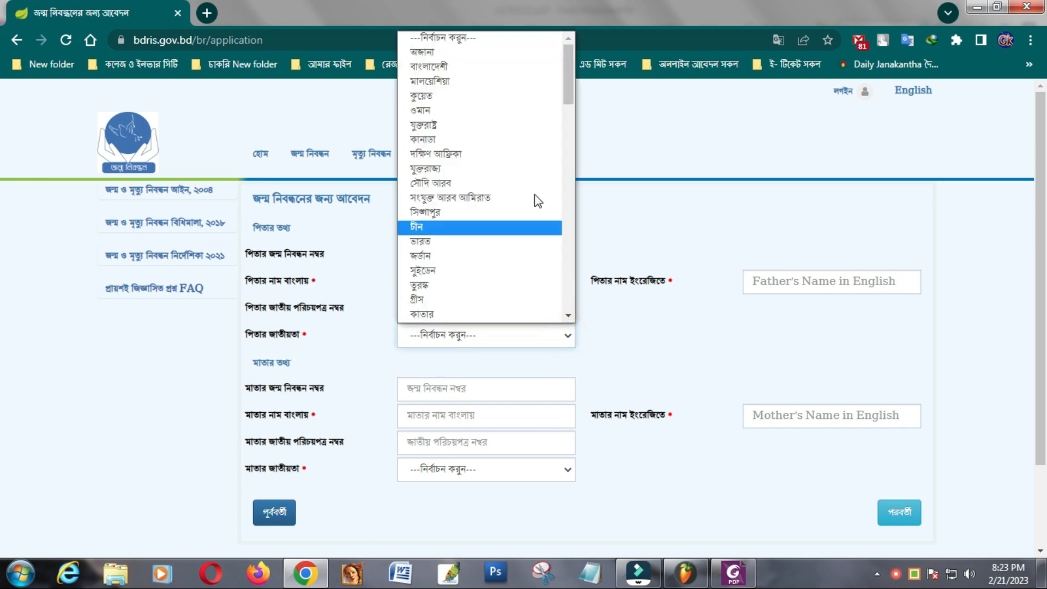
click(444, 66)
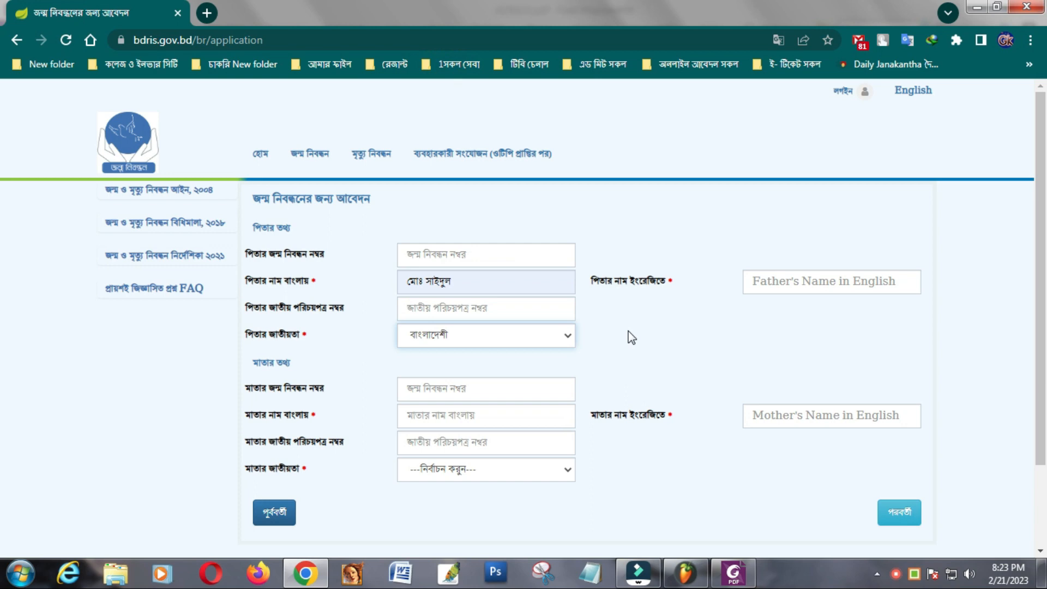
click(756, 282)
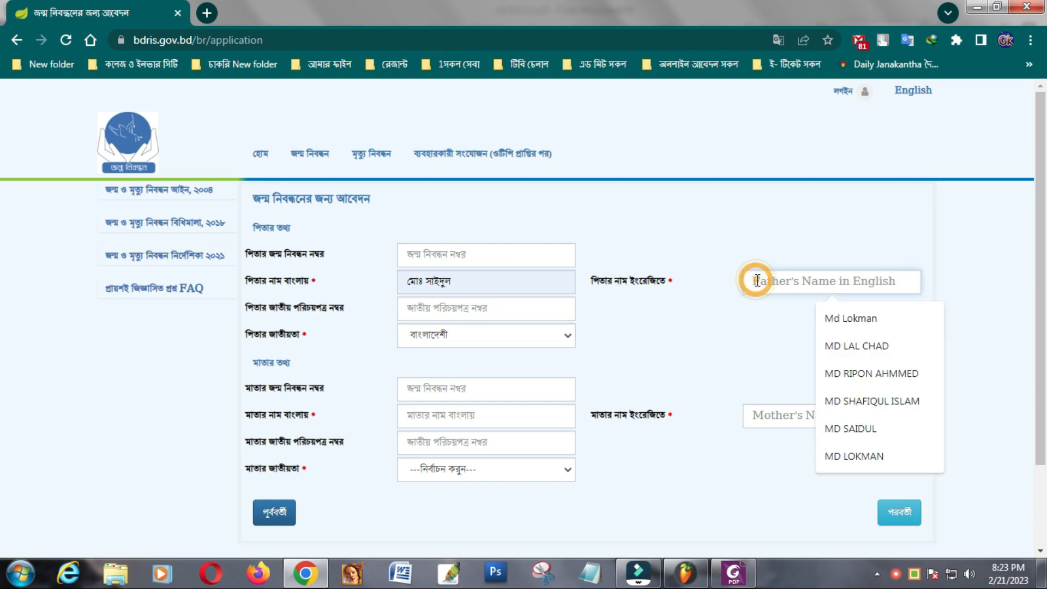
right_click(756, 282)
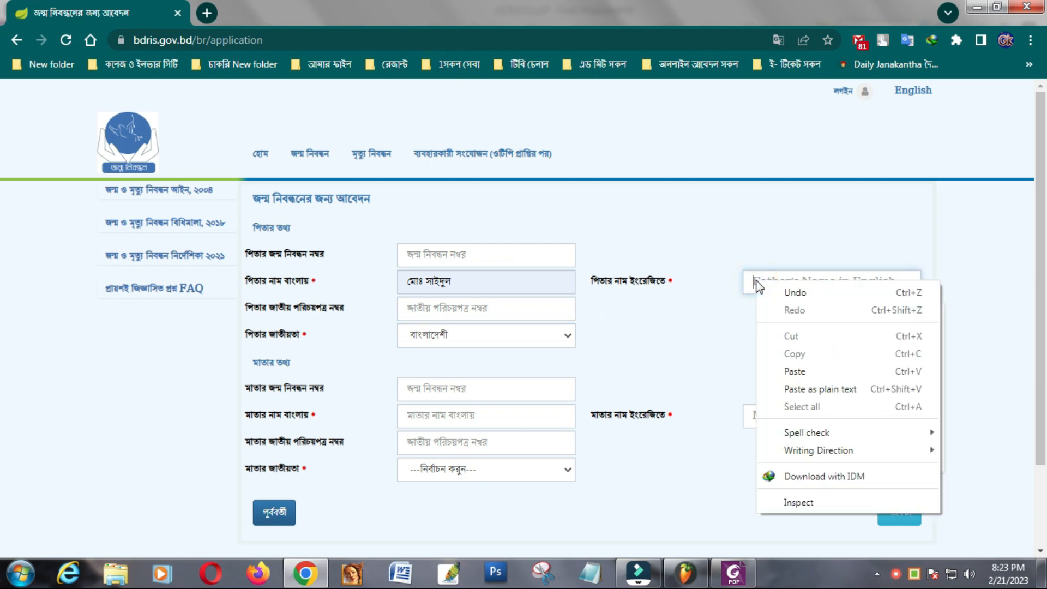
click(785, 372)
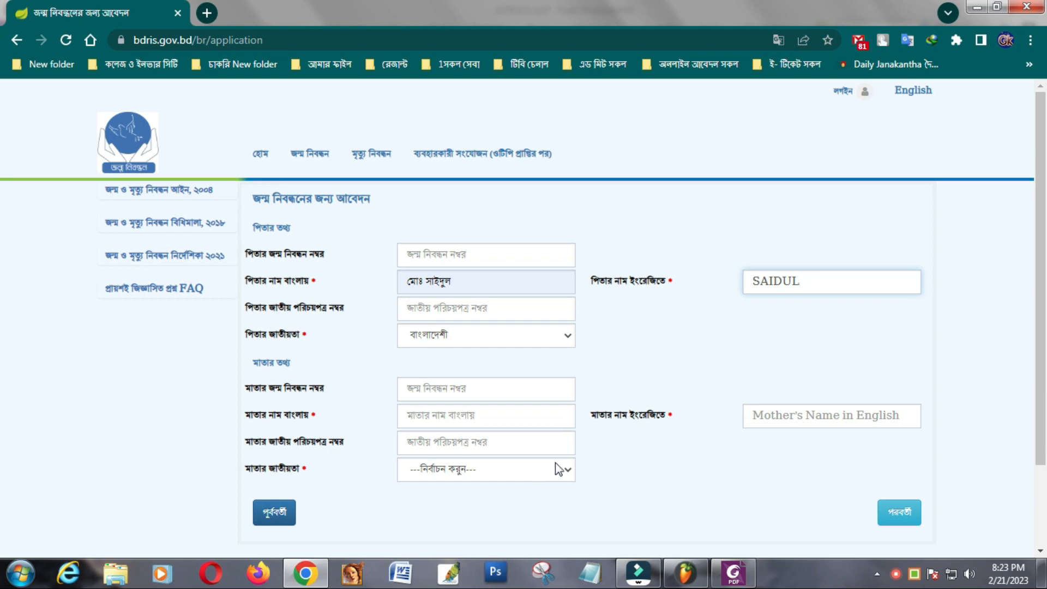
- Fill in the mother's Bangla name from suggestions and set her nationality to Bangladeshi
click(480, 417)
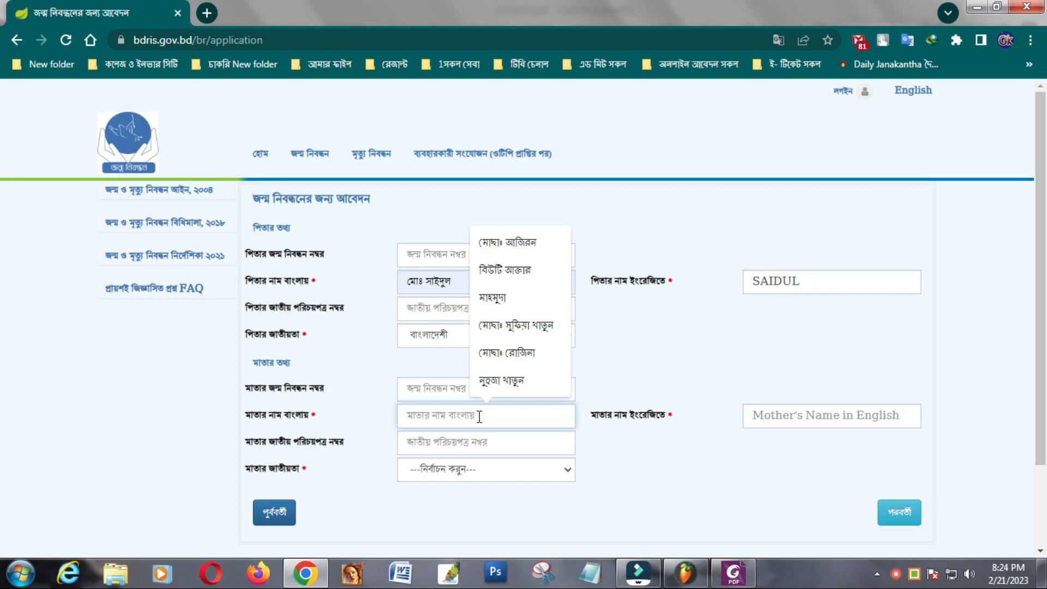
text(মে)
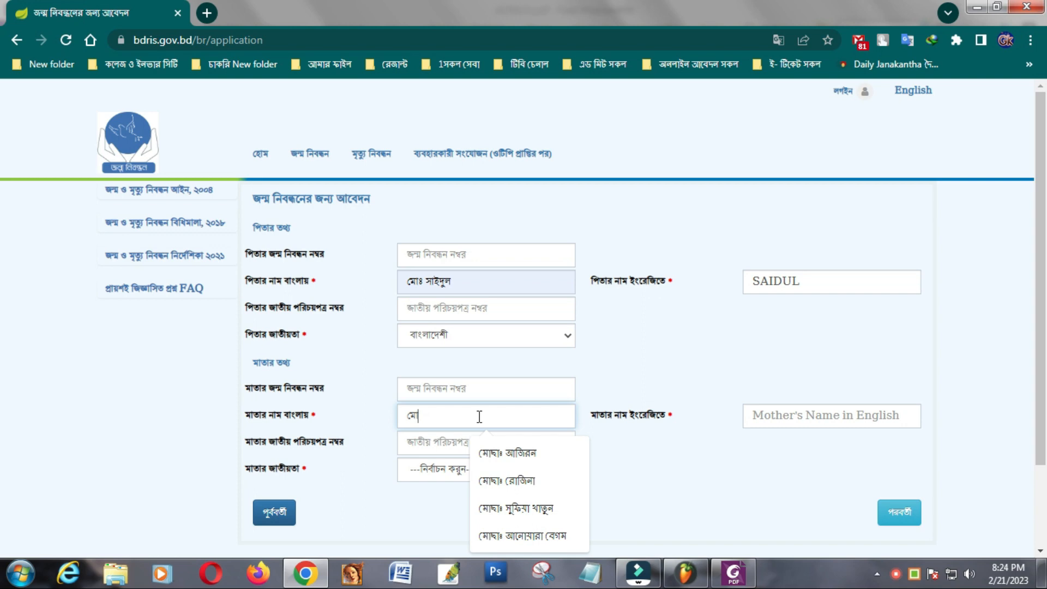
text(ছা)
click(511, 482)
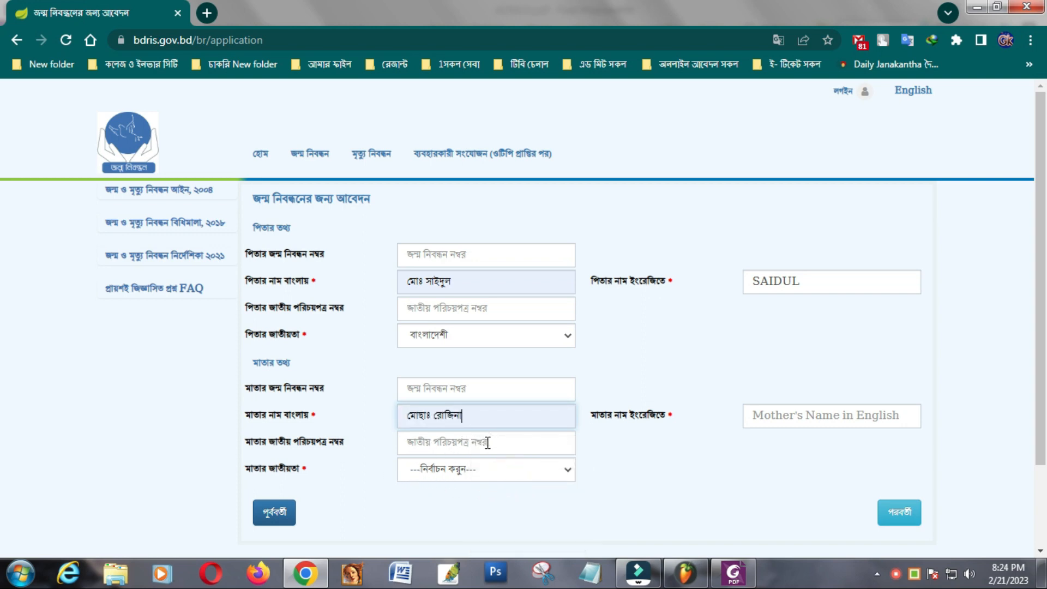
click(567, 473)
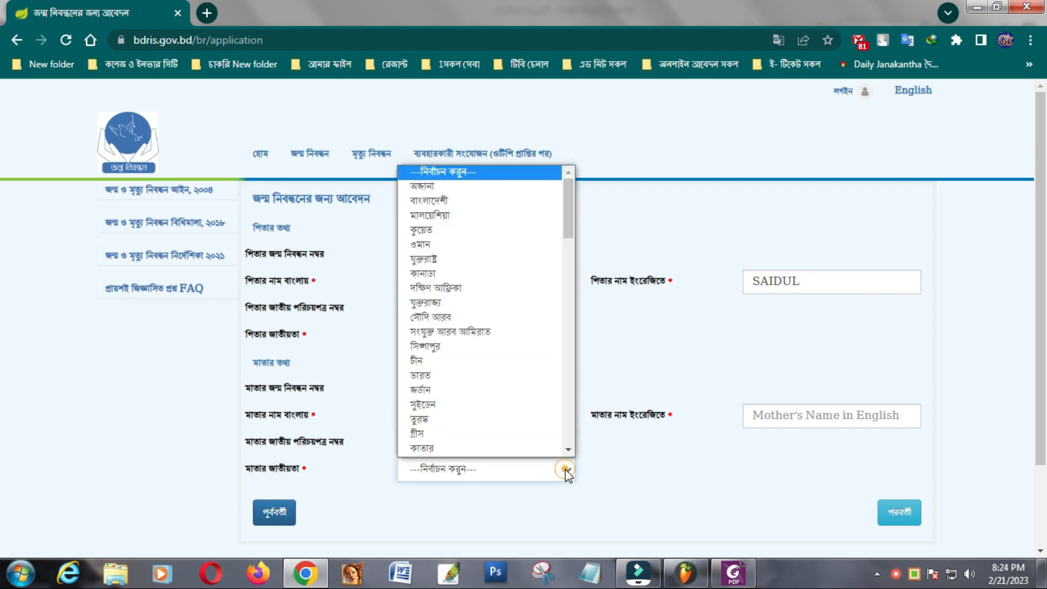
click(452, 202)
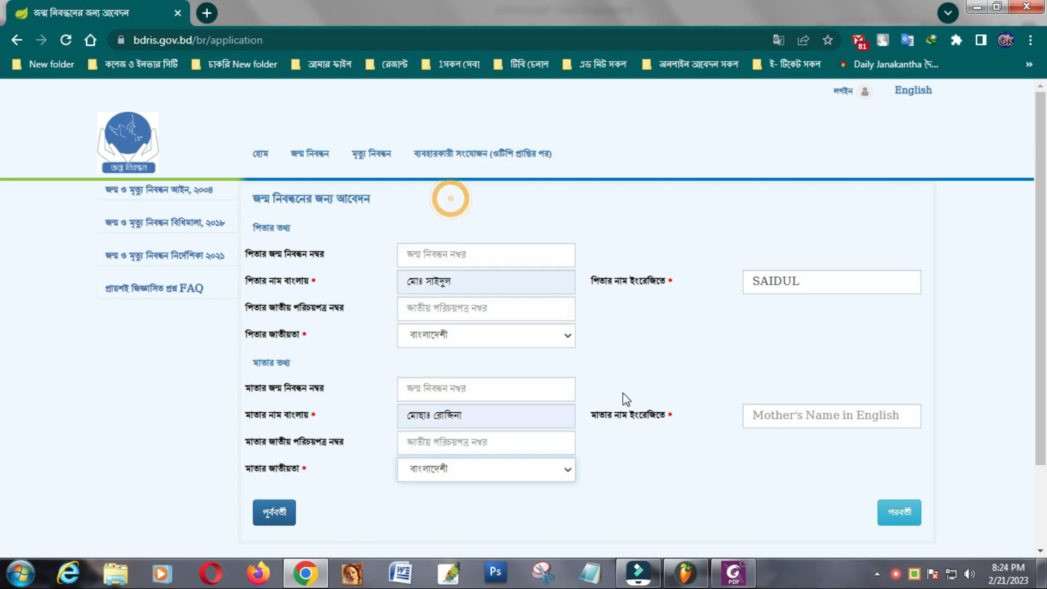
- Switch the keyboard to English, enter the mother's English name, and continue to the address questions
click(755, 415)
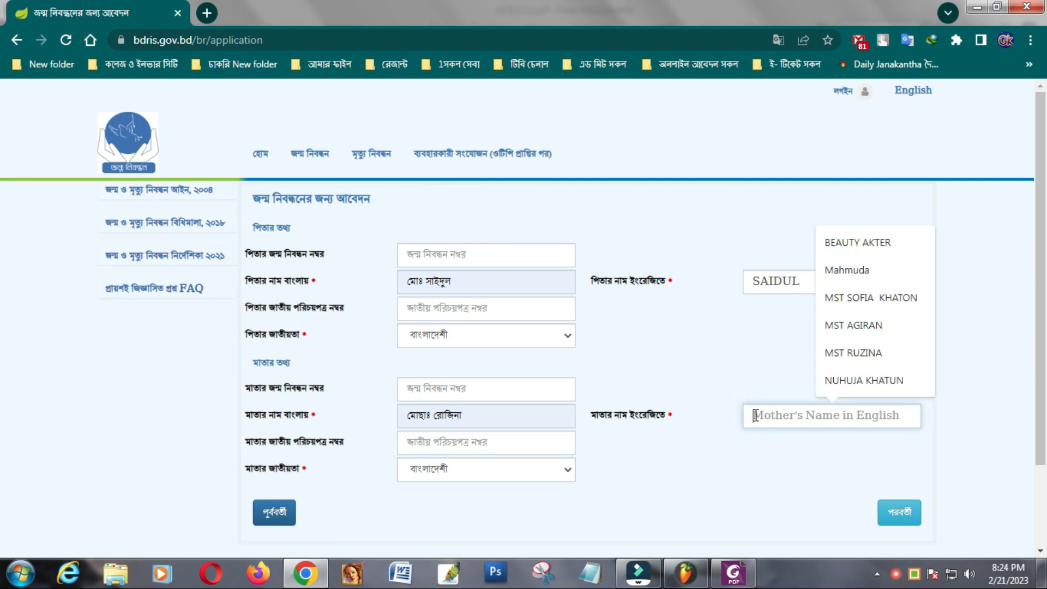
click(915, 575)
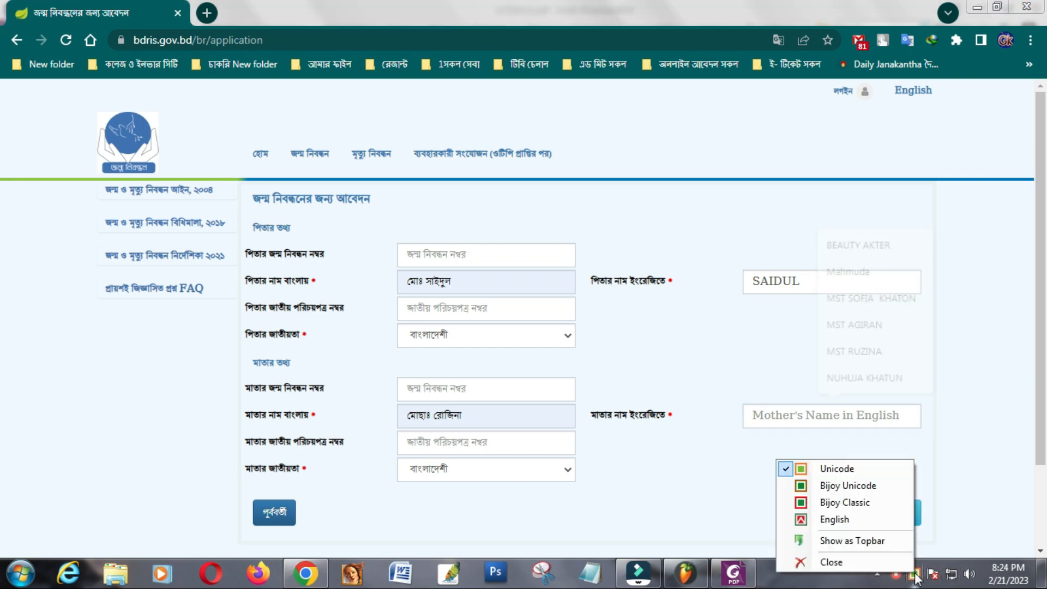
click(829, 517)
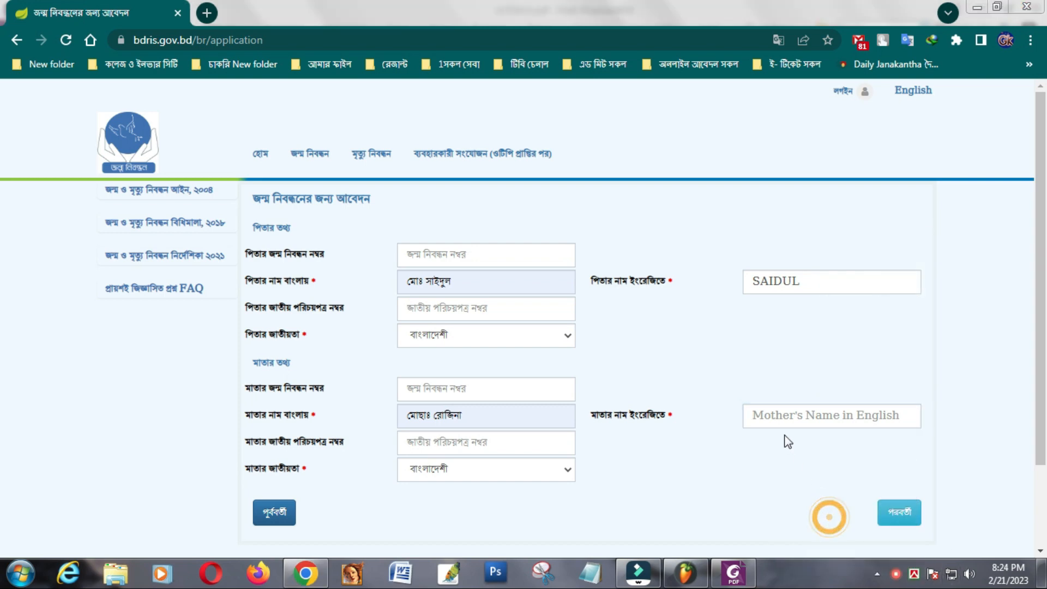
click(764, 416)
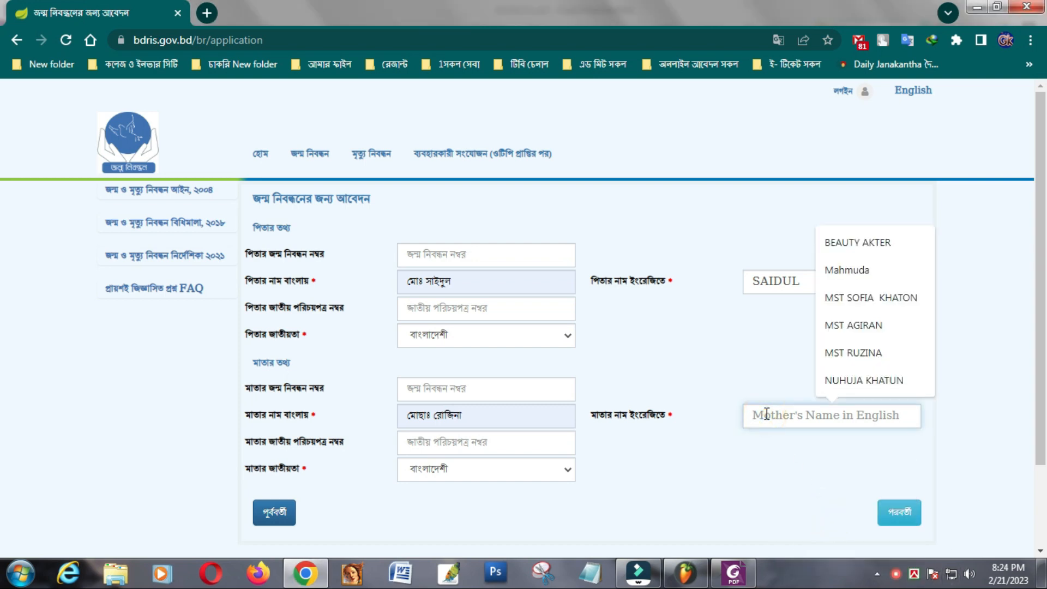
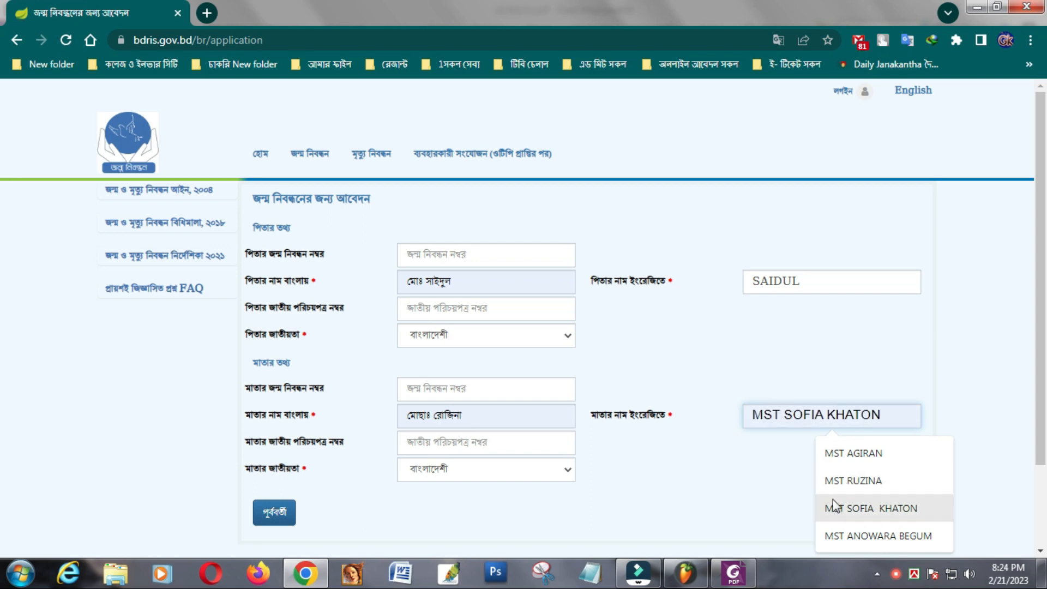
click(848, 480)
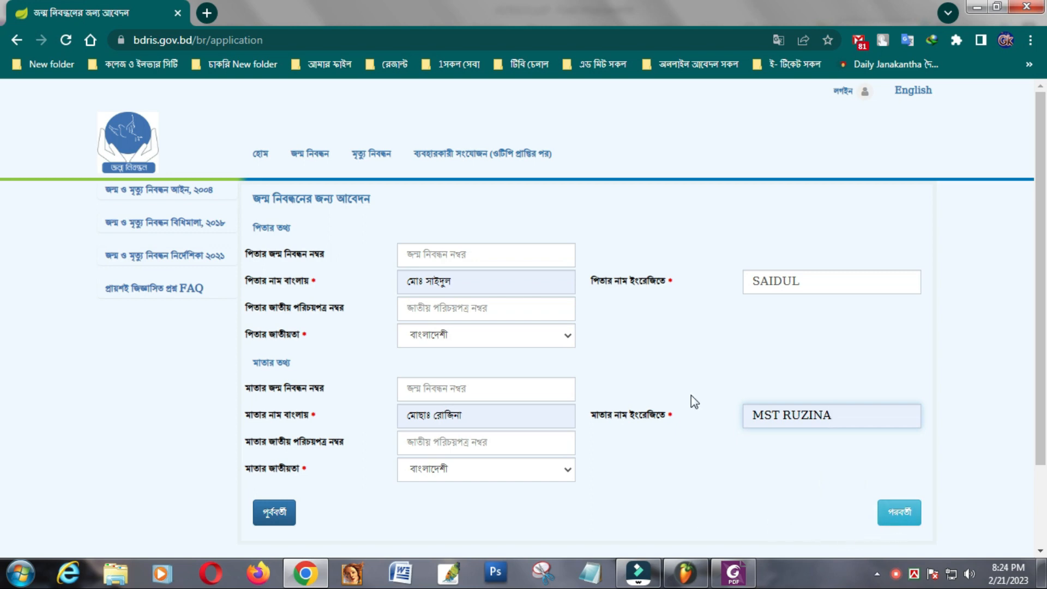
click(894, 514)
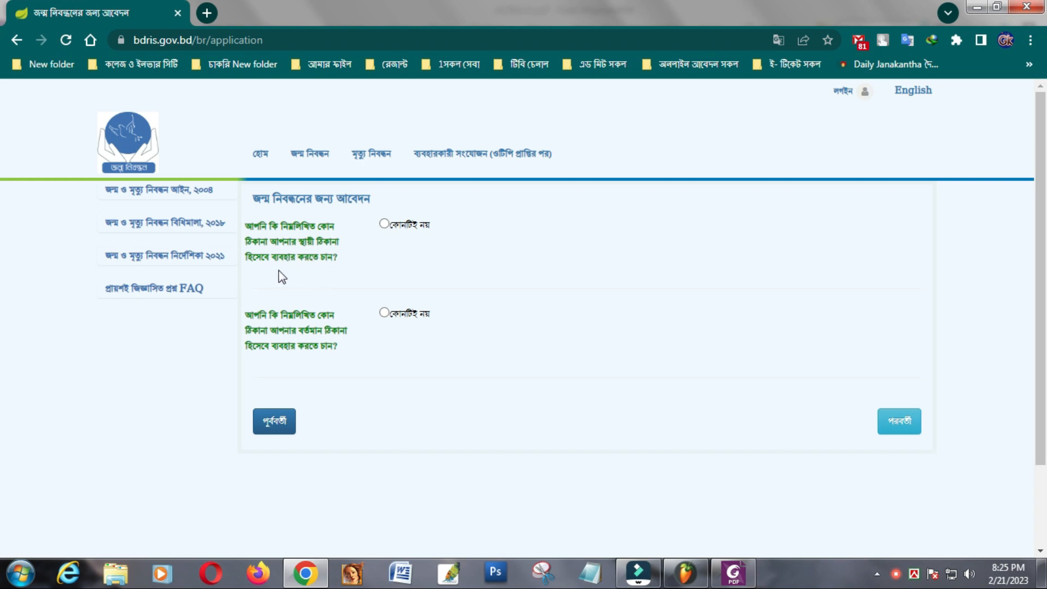
- Answer none for the permanent address and make it match the birthplace address
click(385, 224)
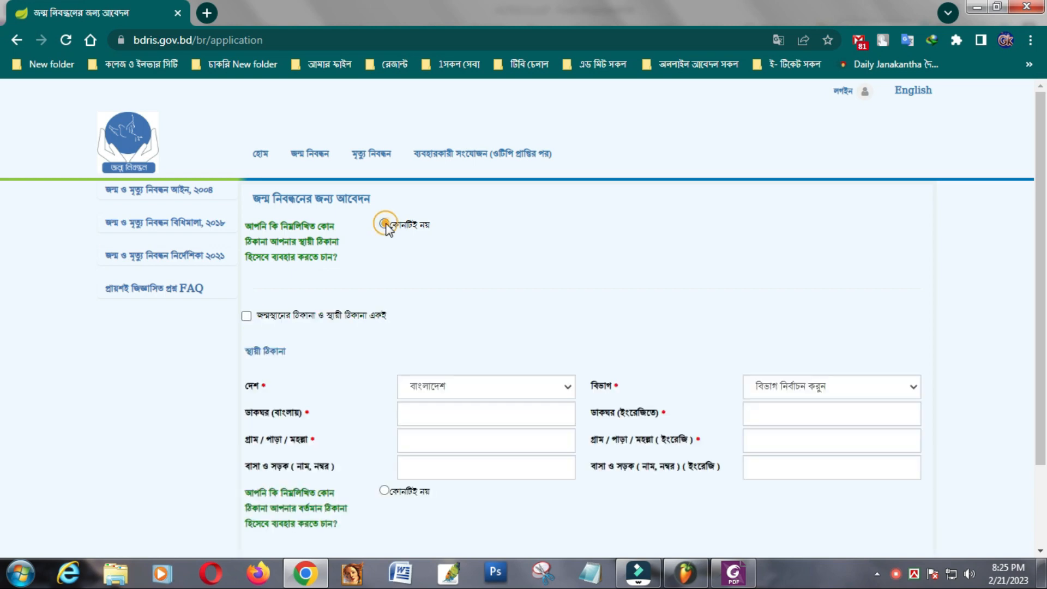
scroll(495, 287, down, 1)
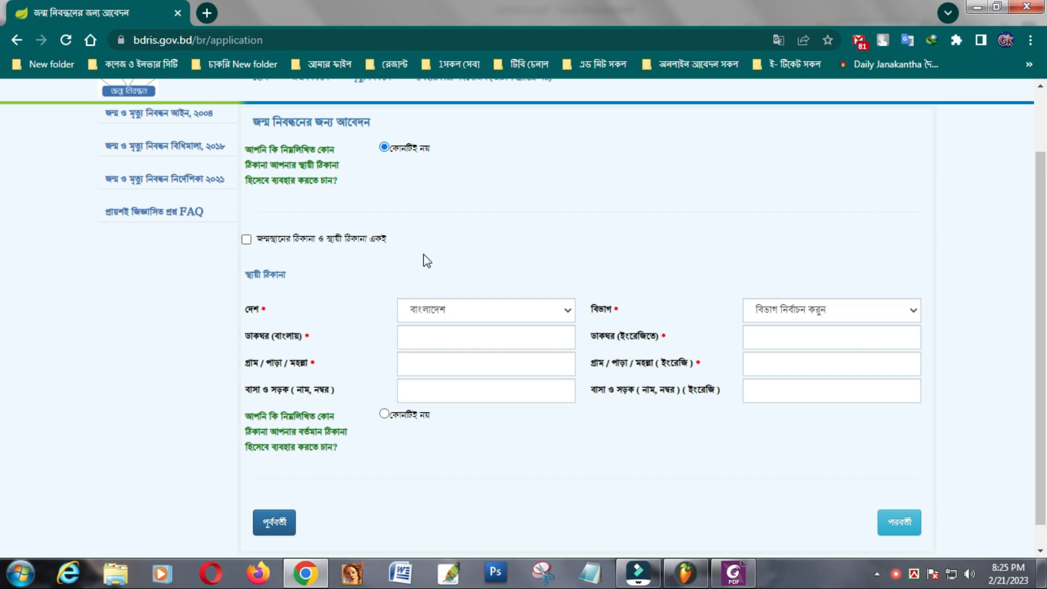
click(246, 239)
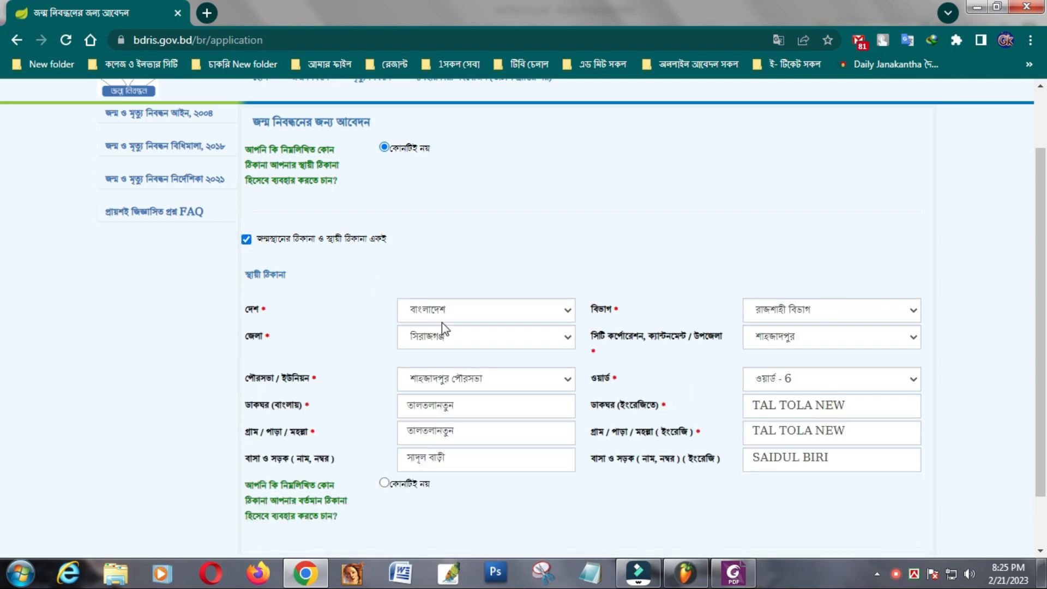
scroll(447, 338, down, 1)
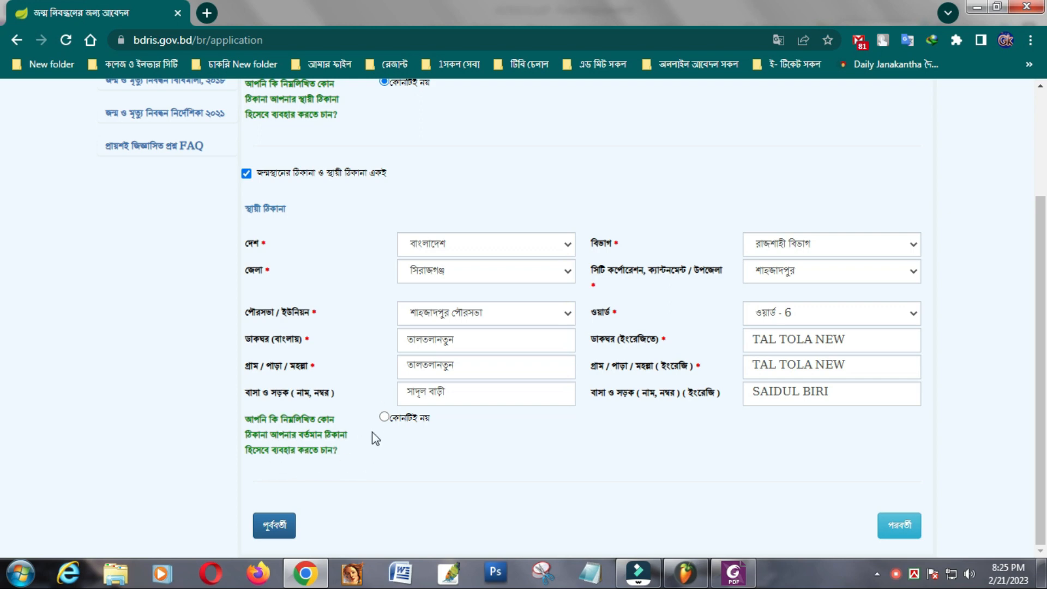
click(384, 419)
scroll(524, 453, down, 3)
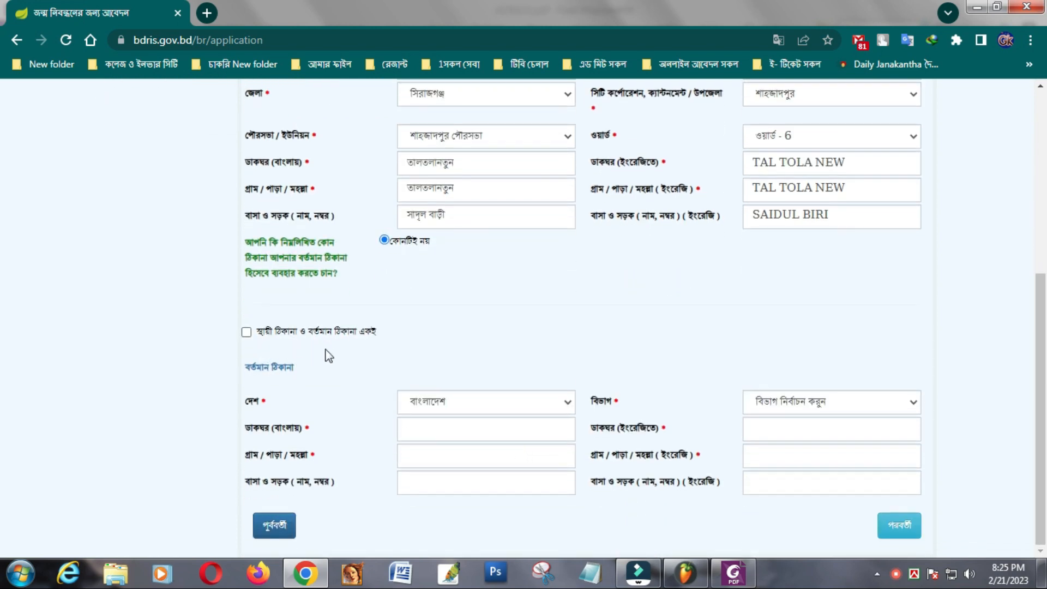
click(246, 332)
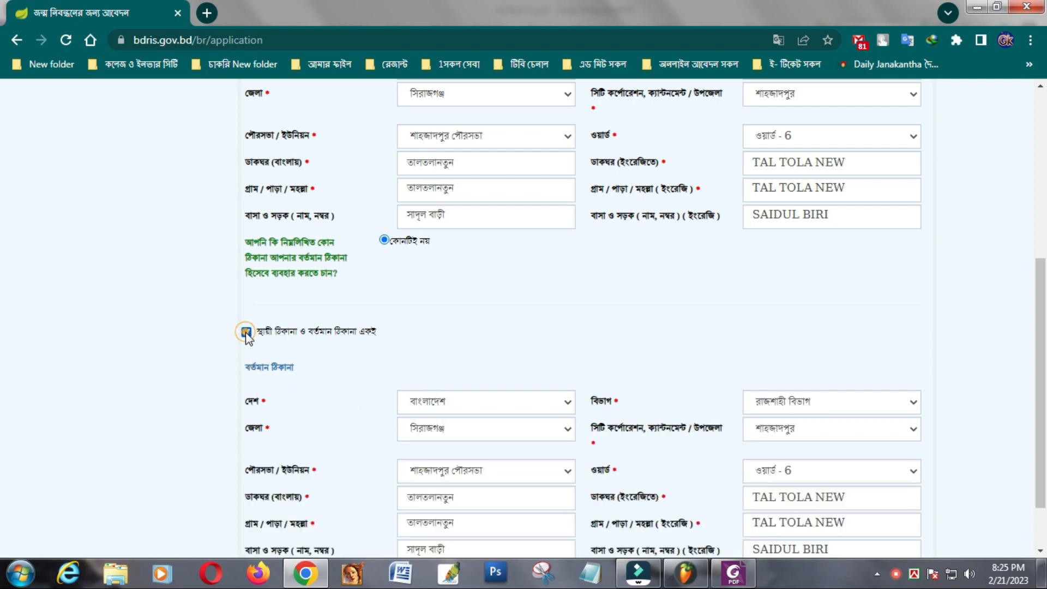
scroll(438, 381, down, 1)
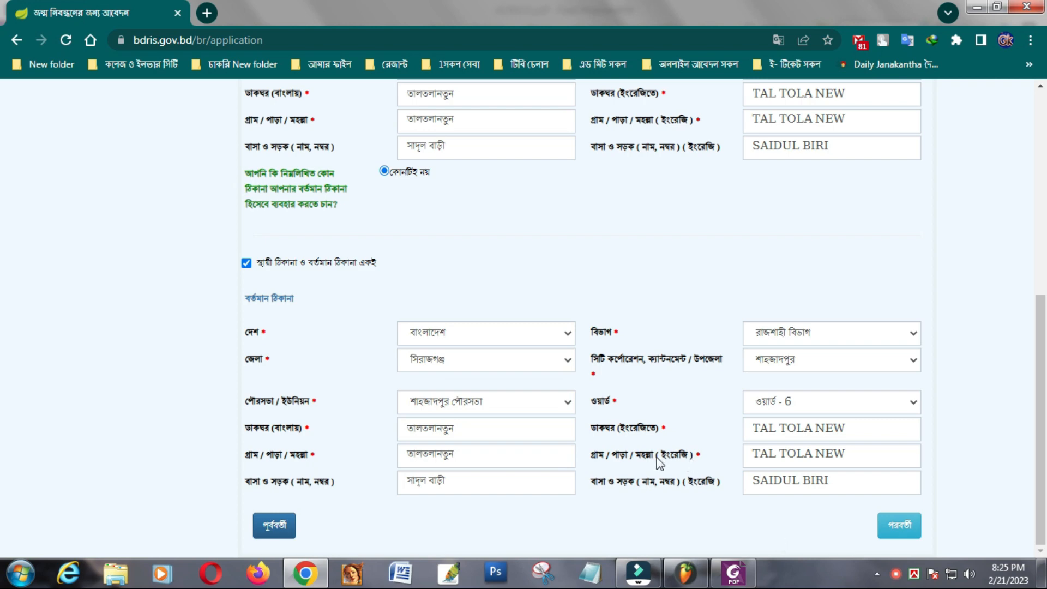
- Continue to the applicant and attachments page of the application
click(898, 528)
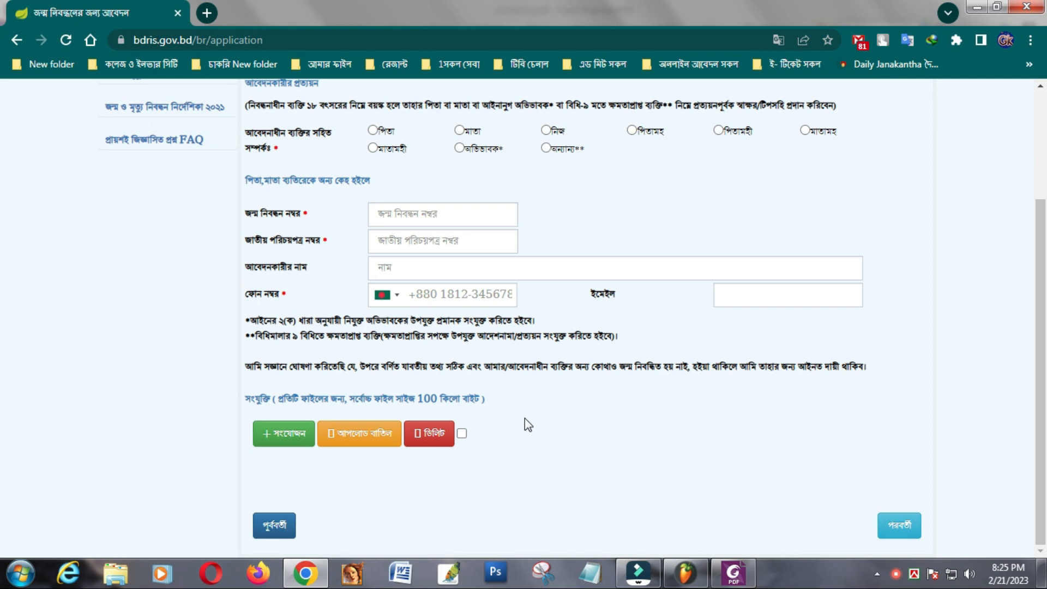
scroll(525, 419, up, 3)
scroll(525, 418, down, 2)
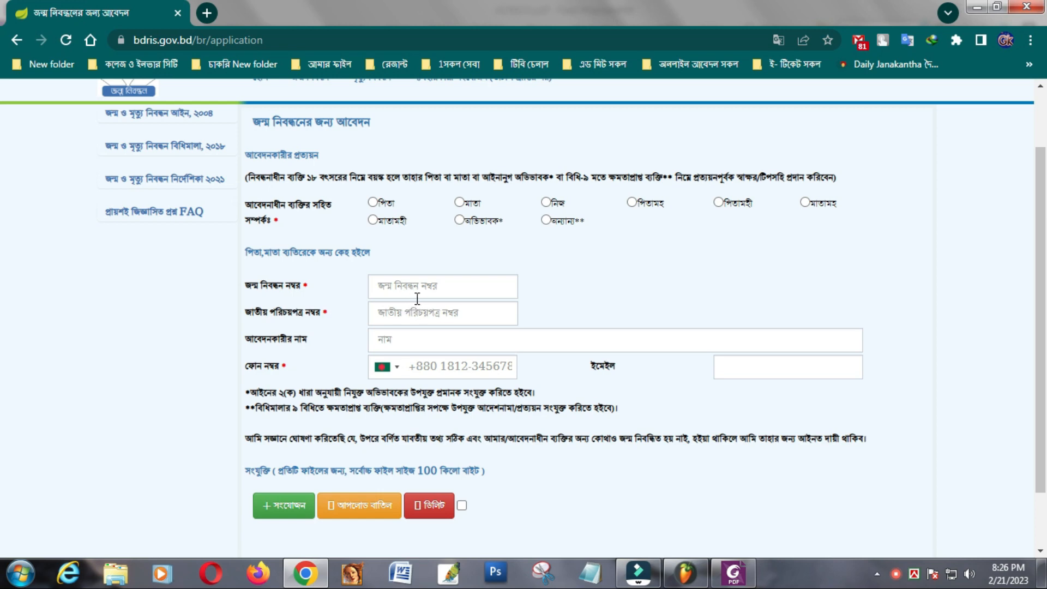
- Set the father (পিতা) as the applicant and begin adding a supporting document file
click(372, 202)
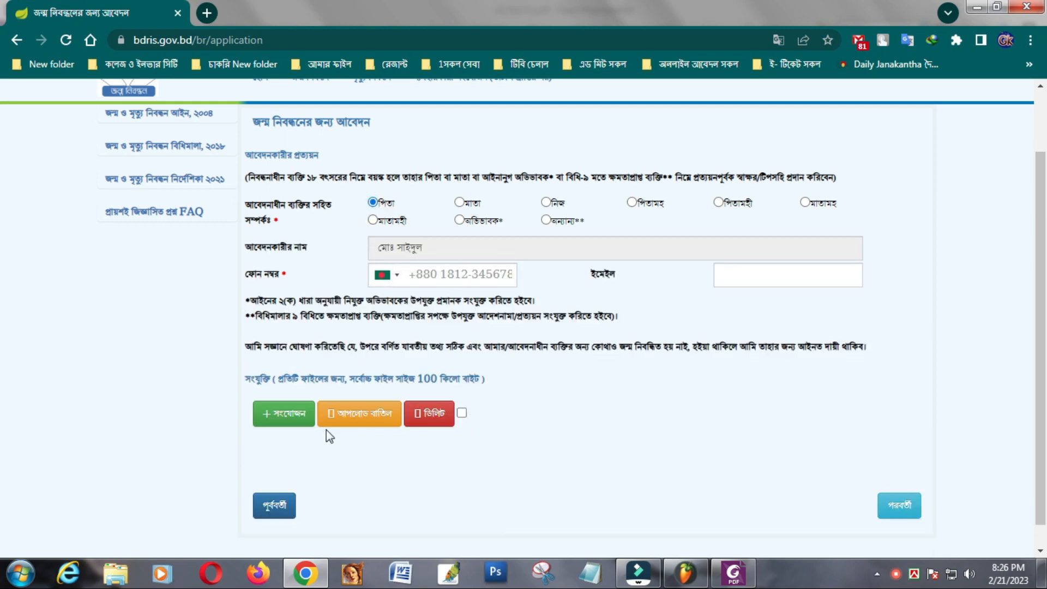
scroll(446, 452, down, 1)
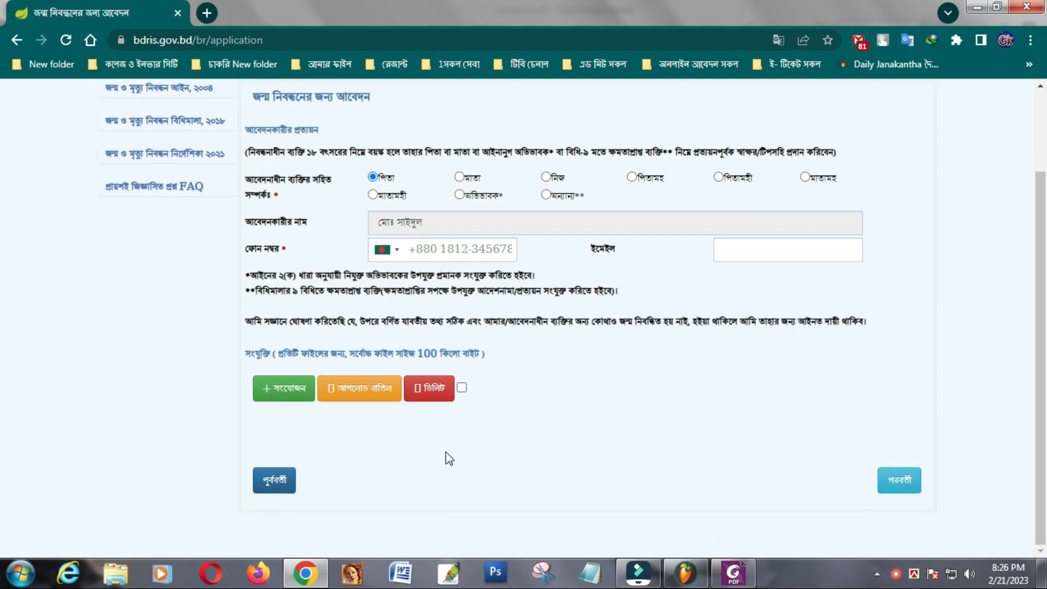
click(285, 393)
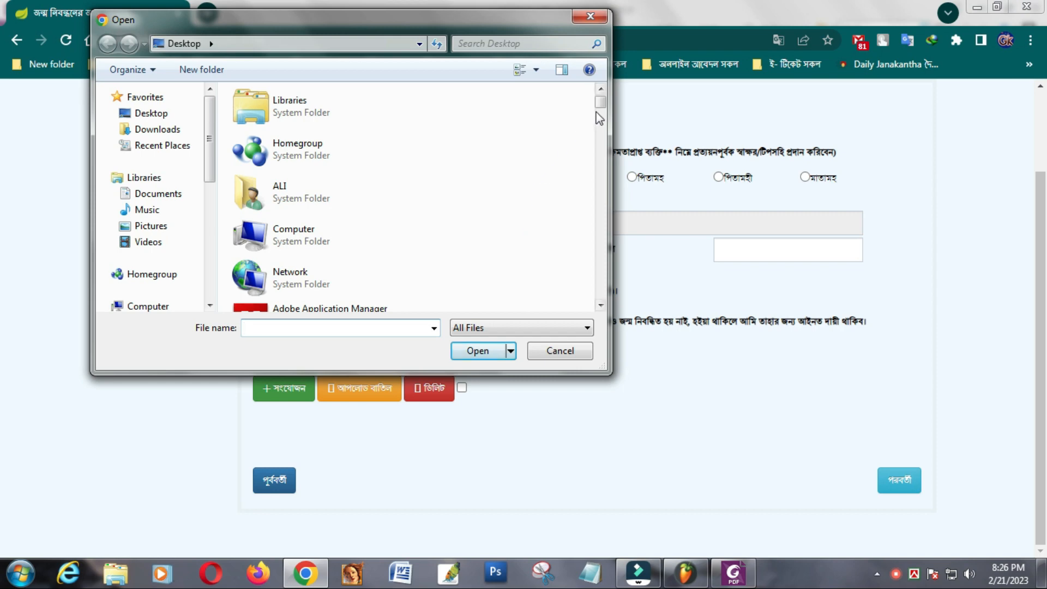
- Attach Untitled-6.jpg, set its file type to doctor's certificate, and start the upload
drag(601, 104, 600, 279)
click(251, 195)
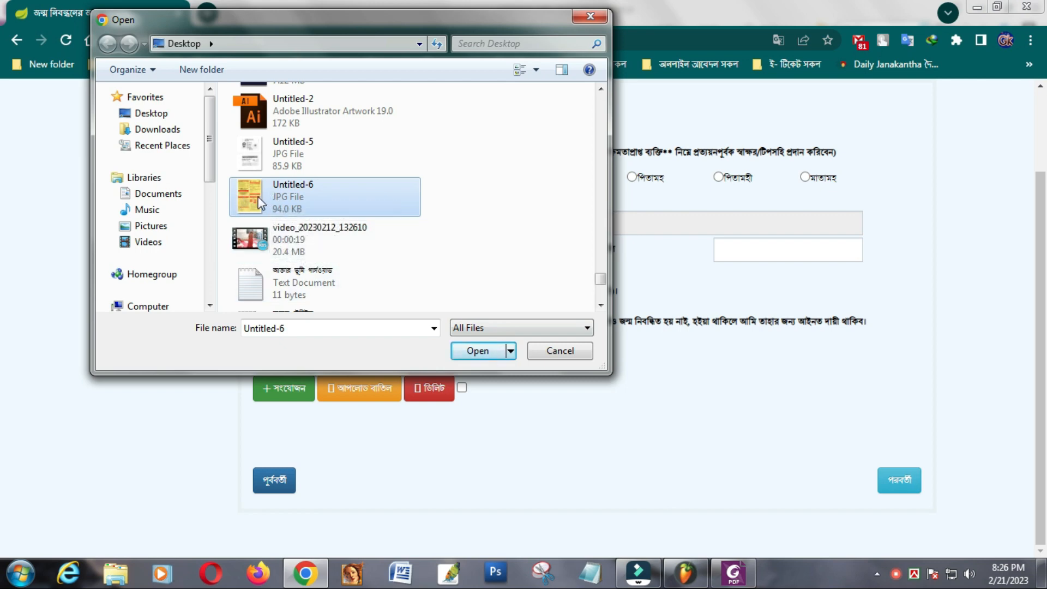
click(477, 352)
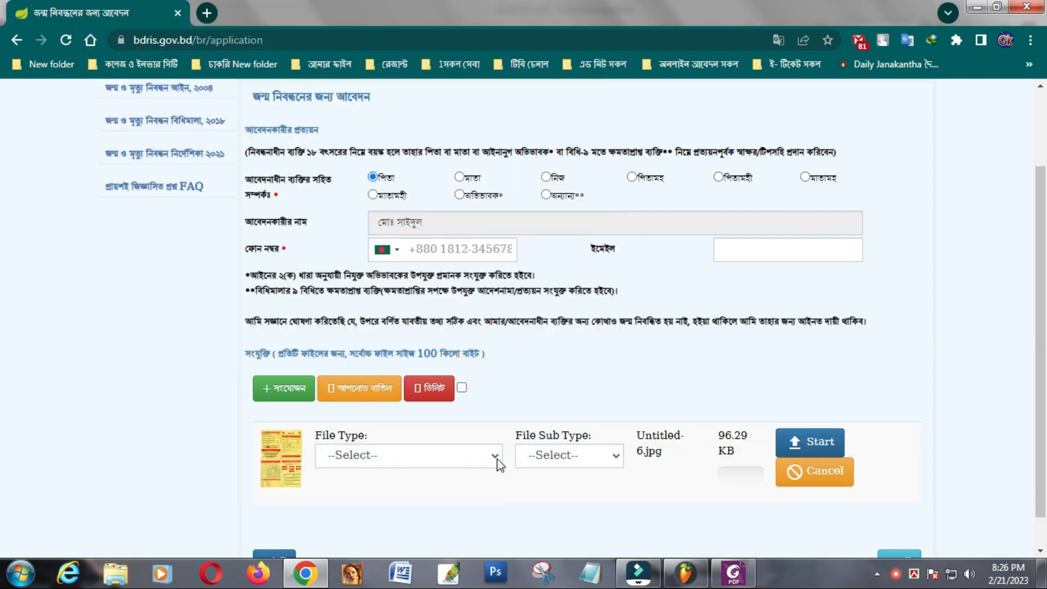
scroll(540, 453, down, 1)
click(493, 419)
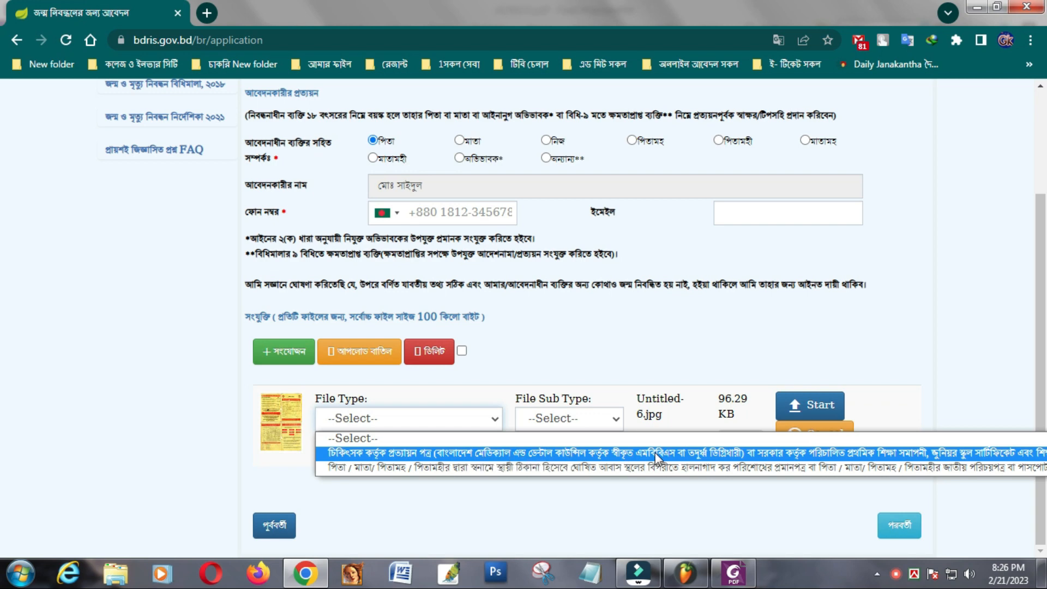
click(496, 453)
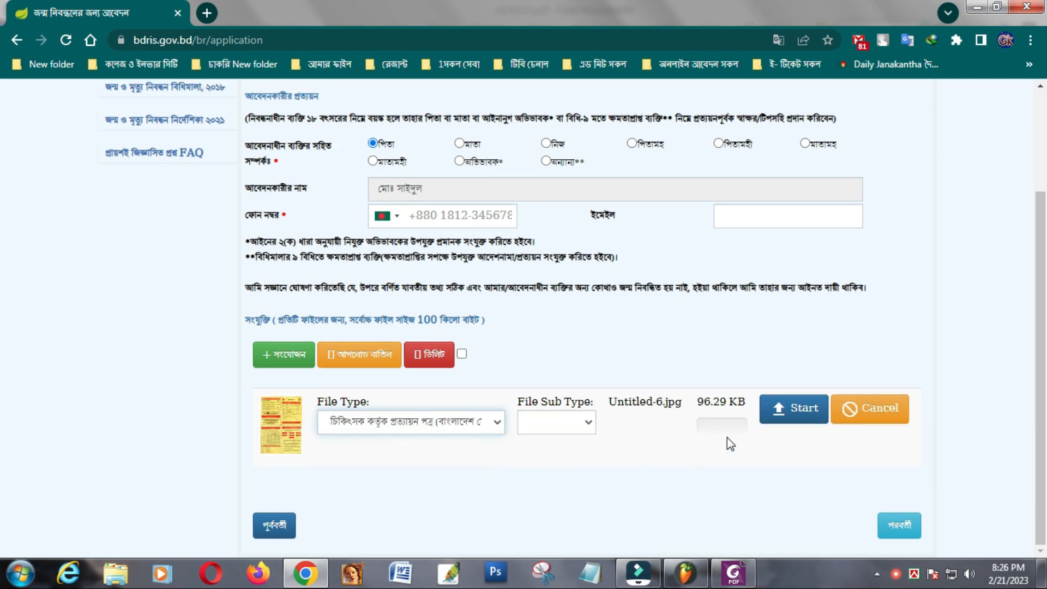
click(800, 408)
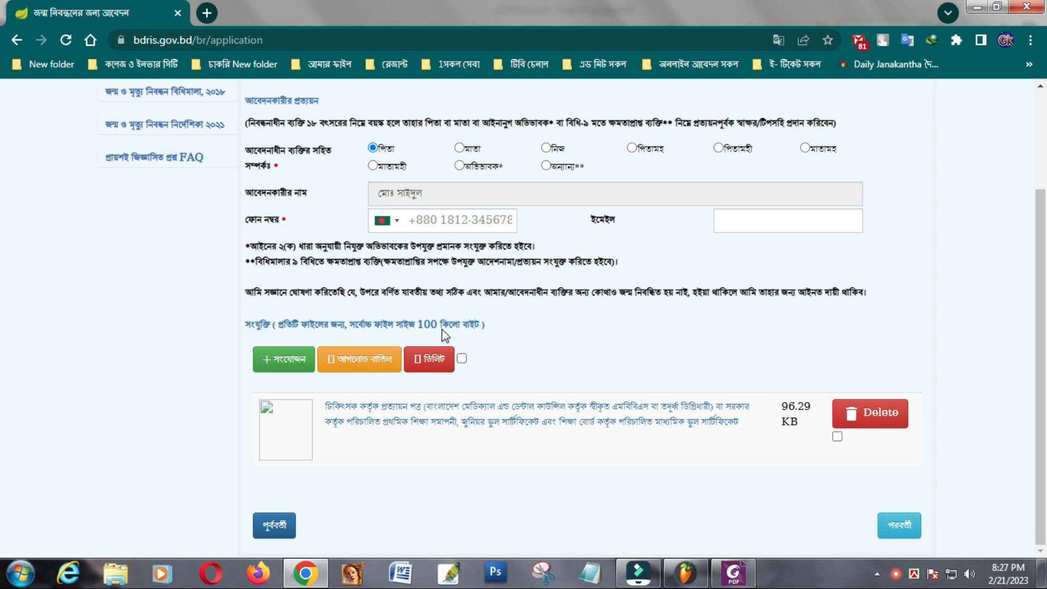
- Minimise Chrome and Foxit PhantomPDF, move the Untitled-6 icon to the upper middle, and refresh the desktop
click(976, 10)
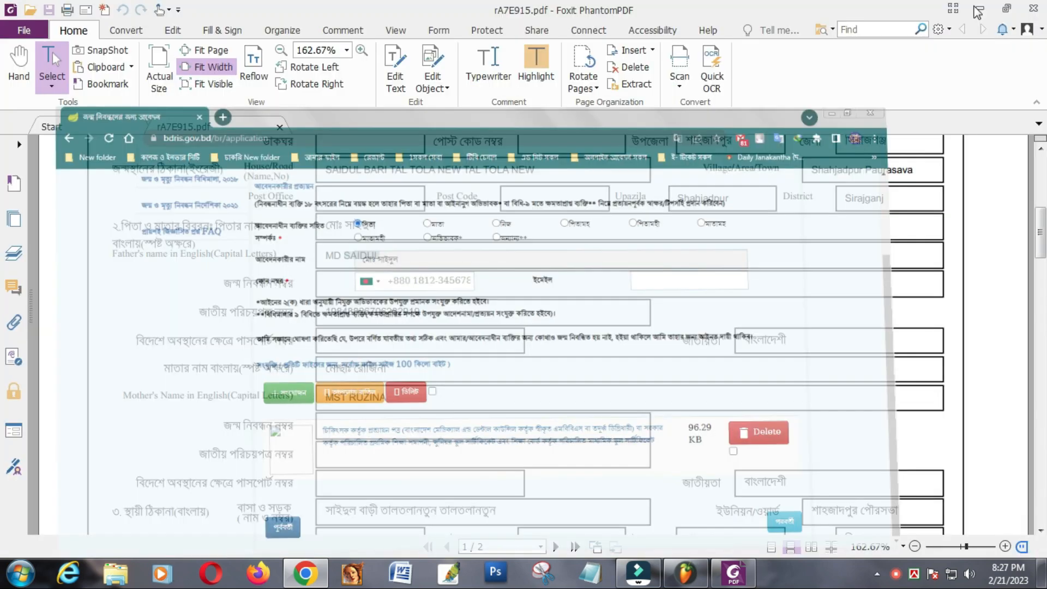
click(980, 11)
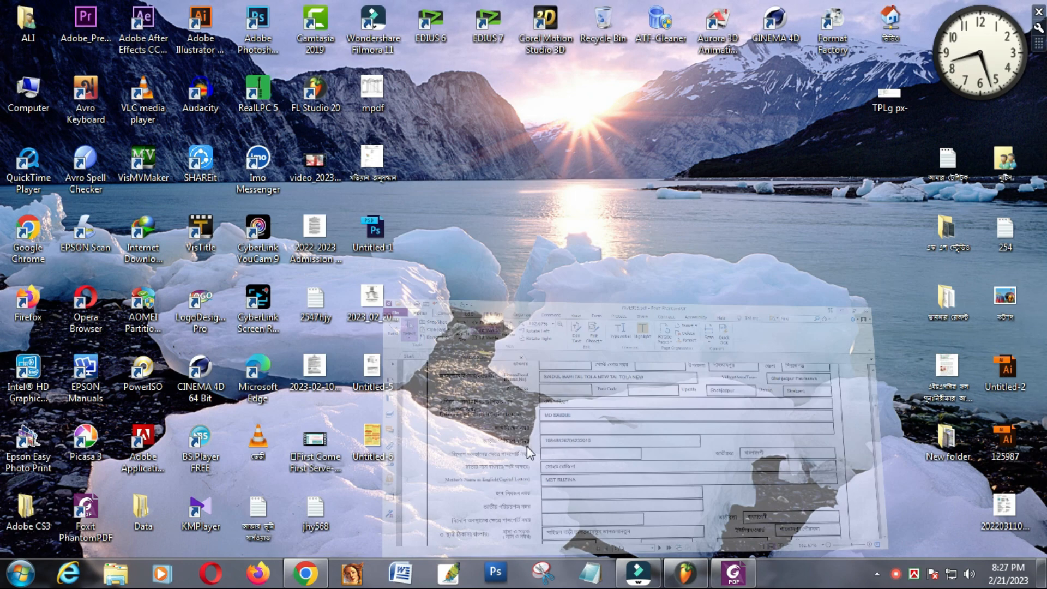
drag(366, 453, 540, 240)
right_click(627, 168)
click(666, 214)
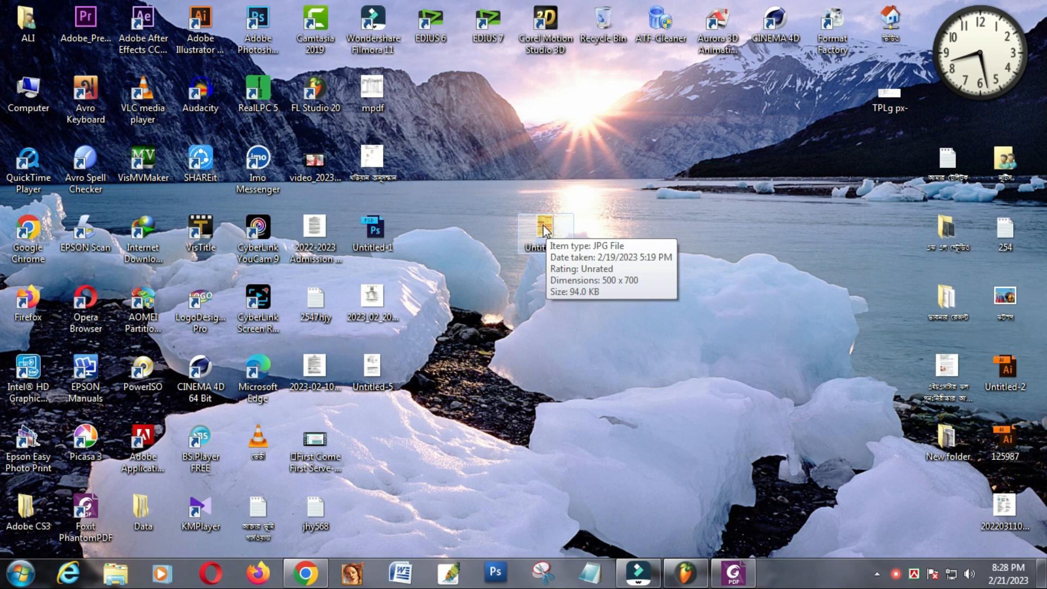
- Back in Chrome, attach Untitled-5.jpg with file type set to the parents' tax-payment proof or NID
click(306, 573)
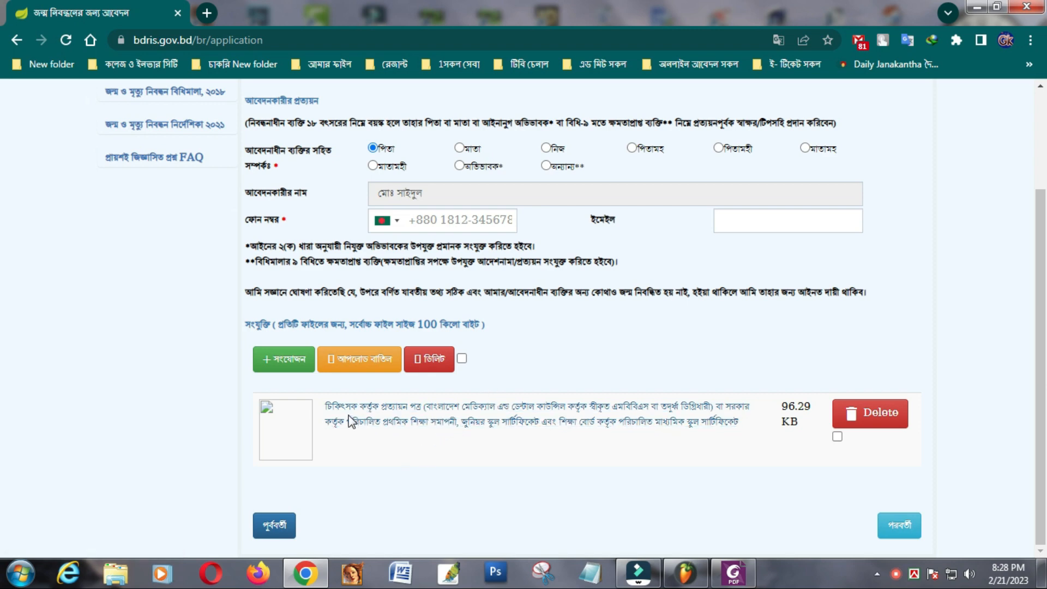
click(290, 359)
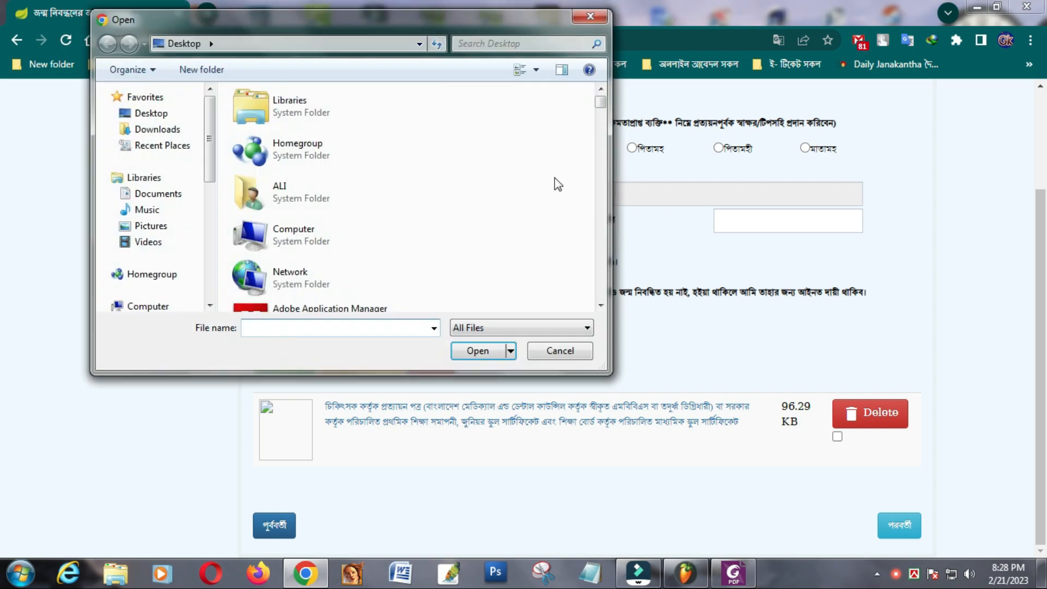
drag(600, 106, 575, 283)
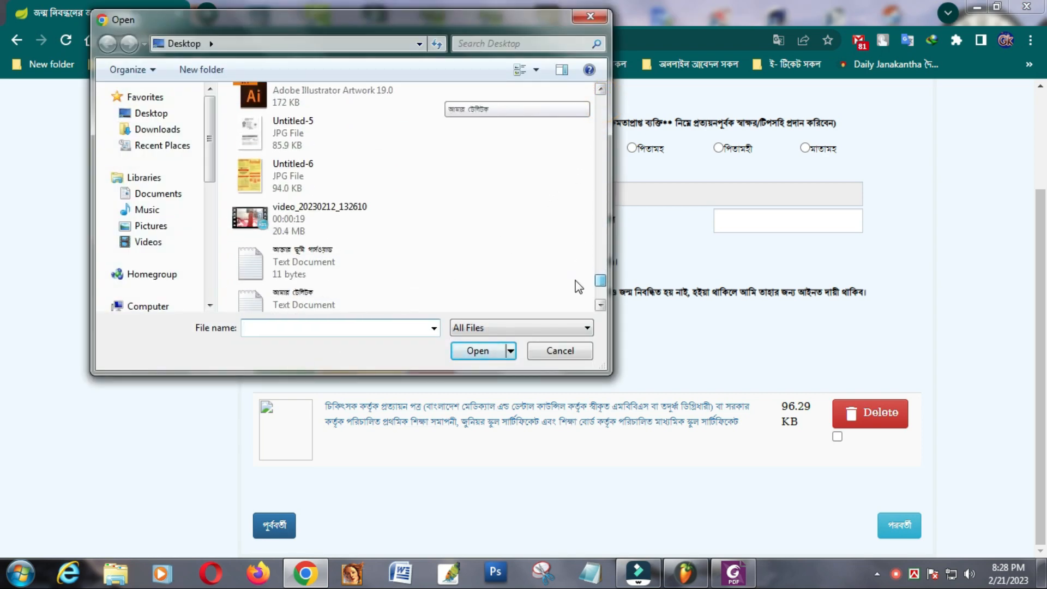
click(259, 131)
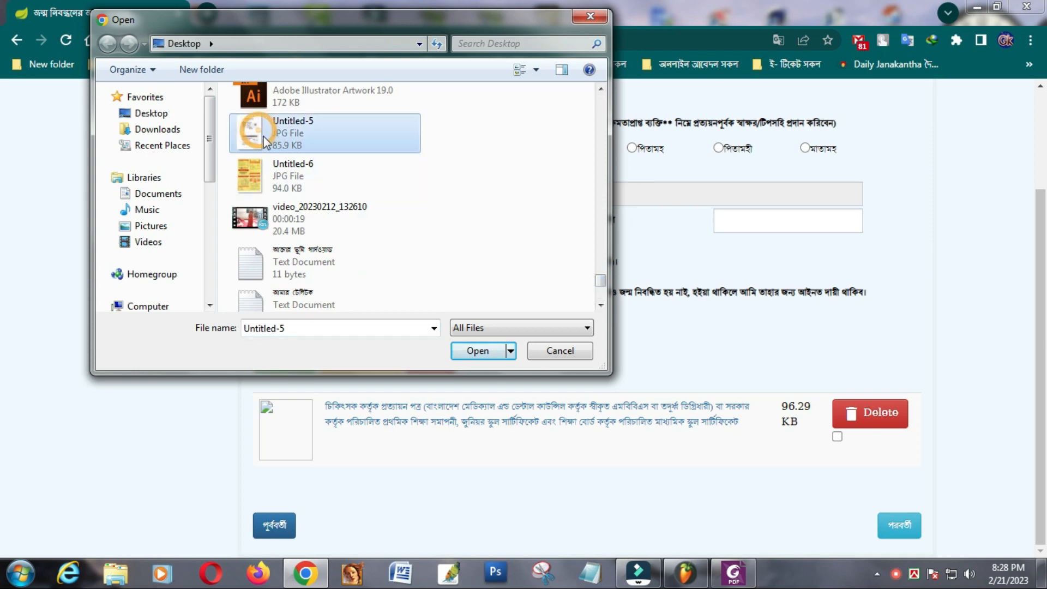
click(476, 349)
scroll(570, 466, down, 2)
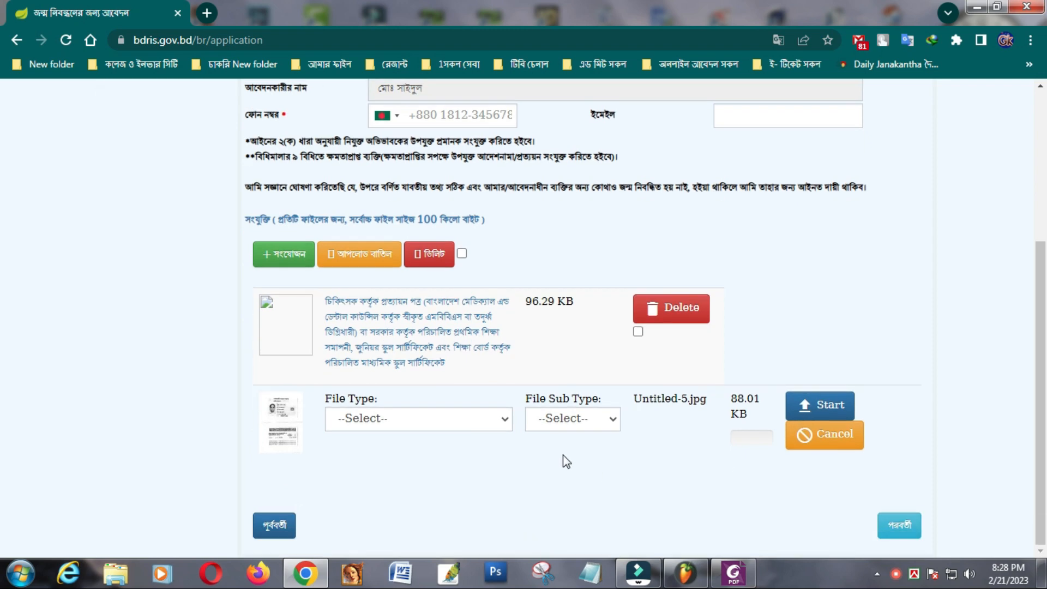
click(502, 423)
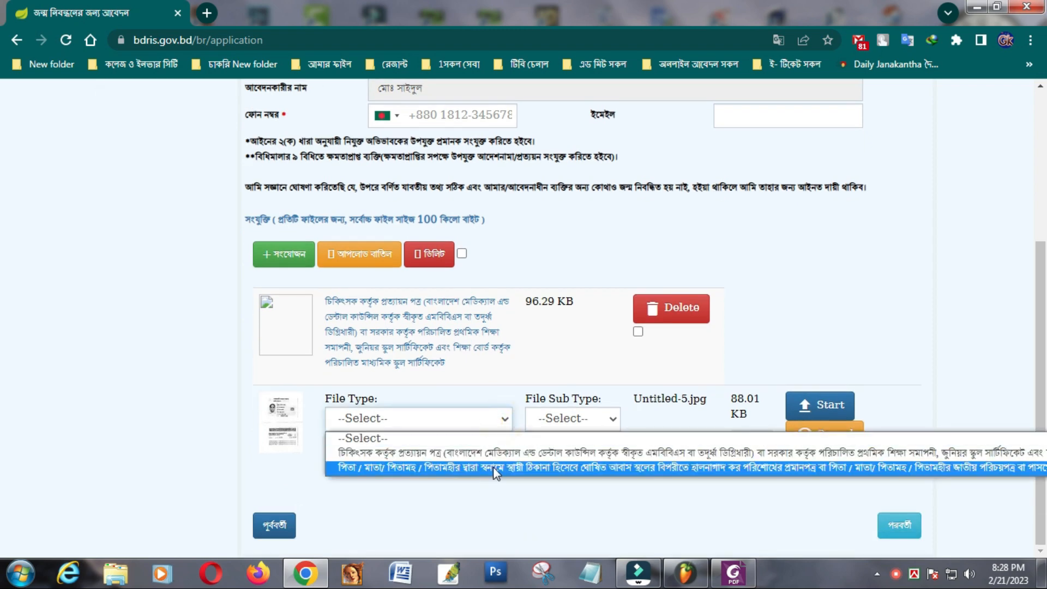
click(493, 467)
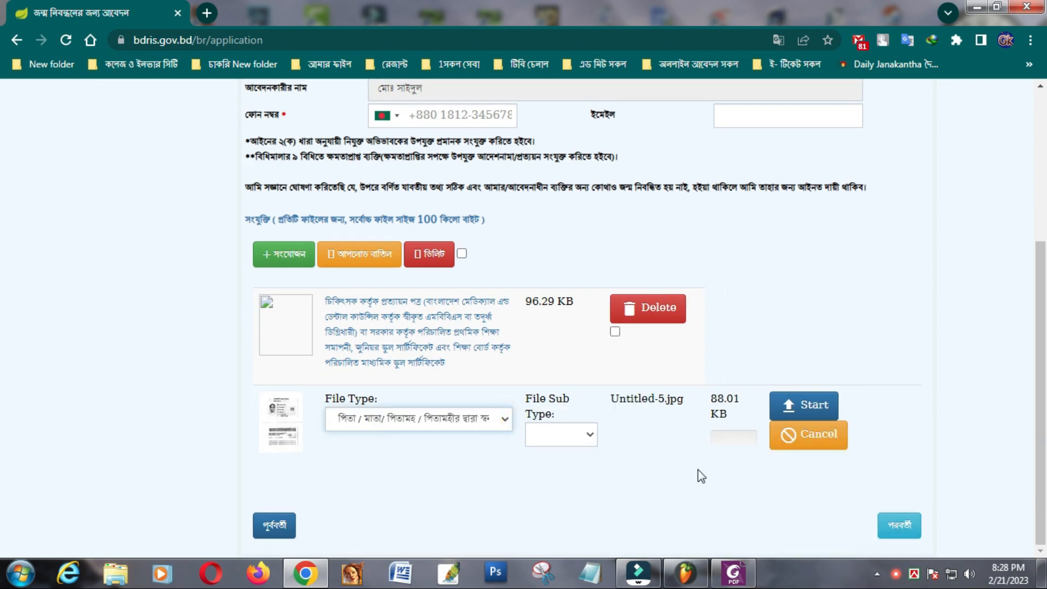
- Try uploading Untitled-5.jpg, which fails with 'Unknown error', then mark the doctor's certificate attachment for deletion
click(804, 405)
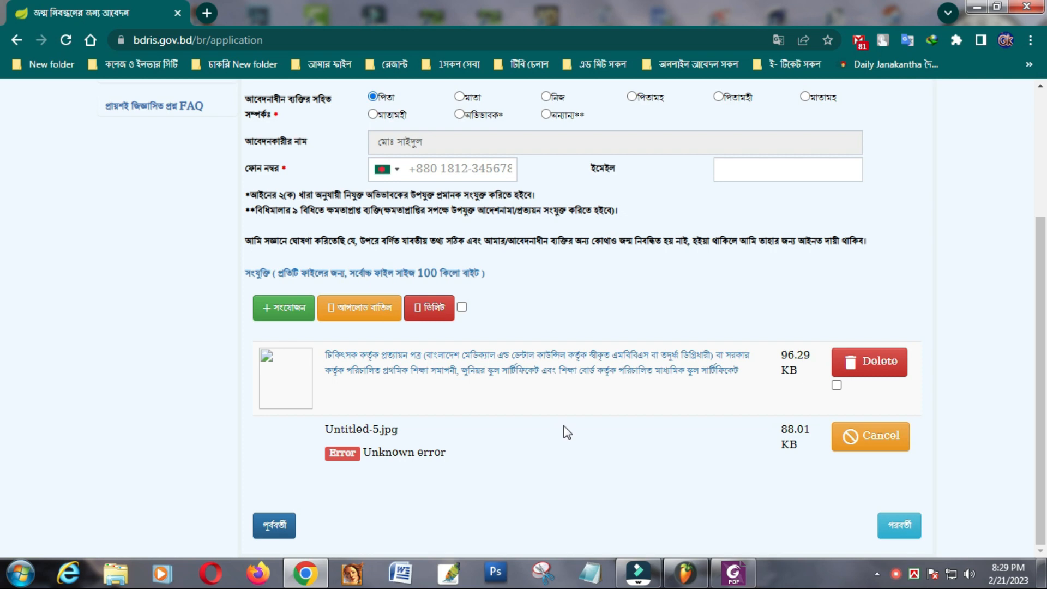
scroll(568, 432, up, 2)
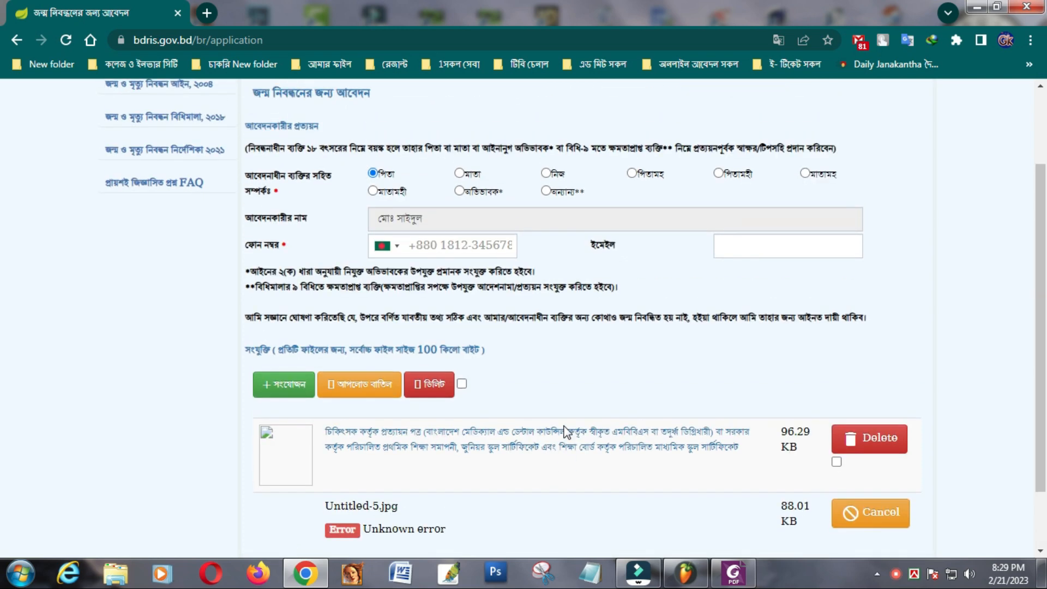
scroll(567, 433, down, 2)
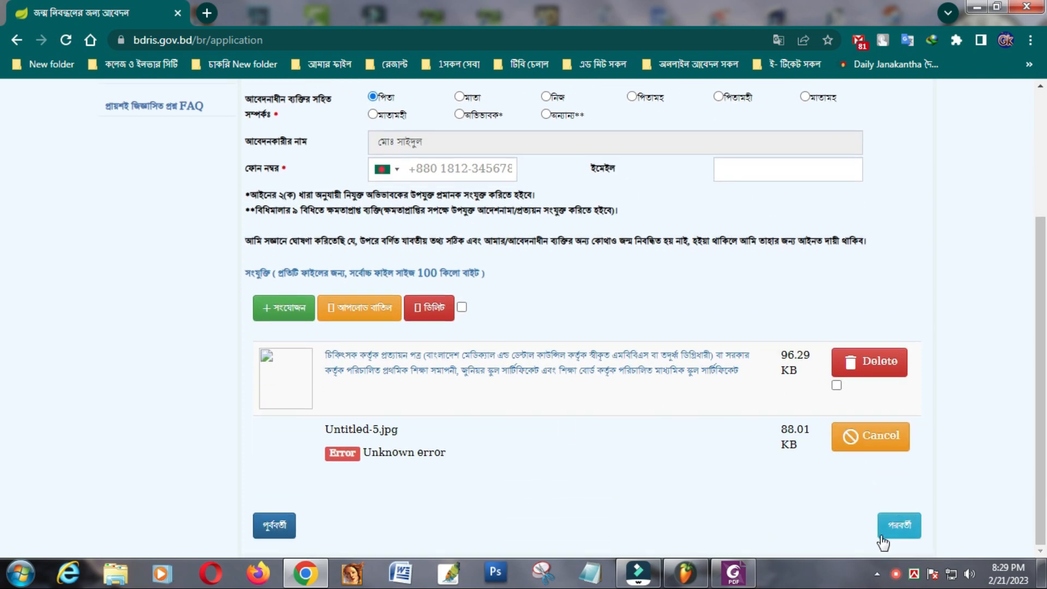
click(851, 364)
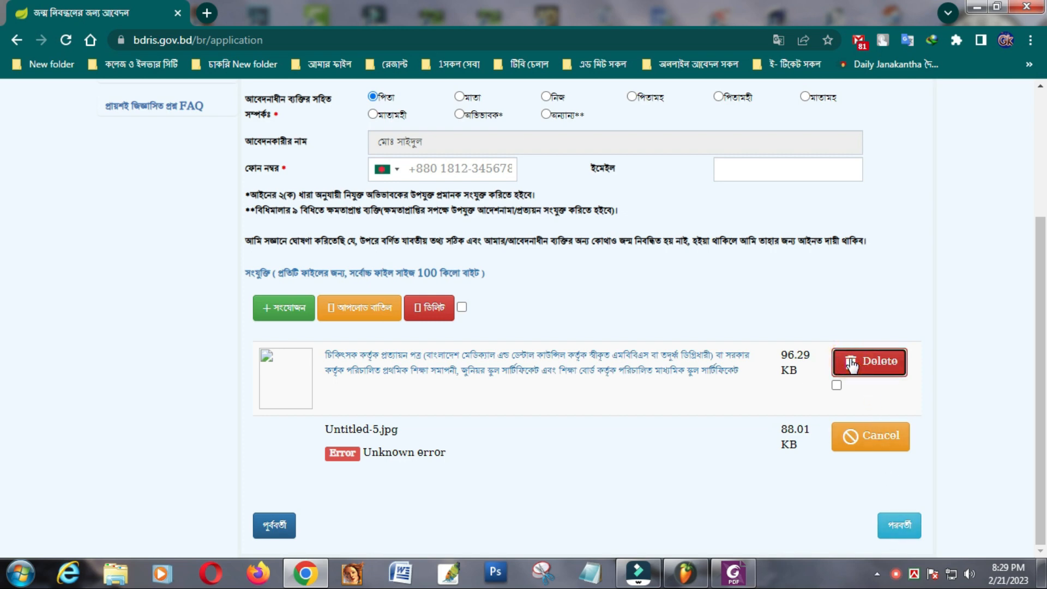
click(836, 386)
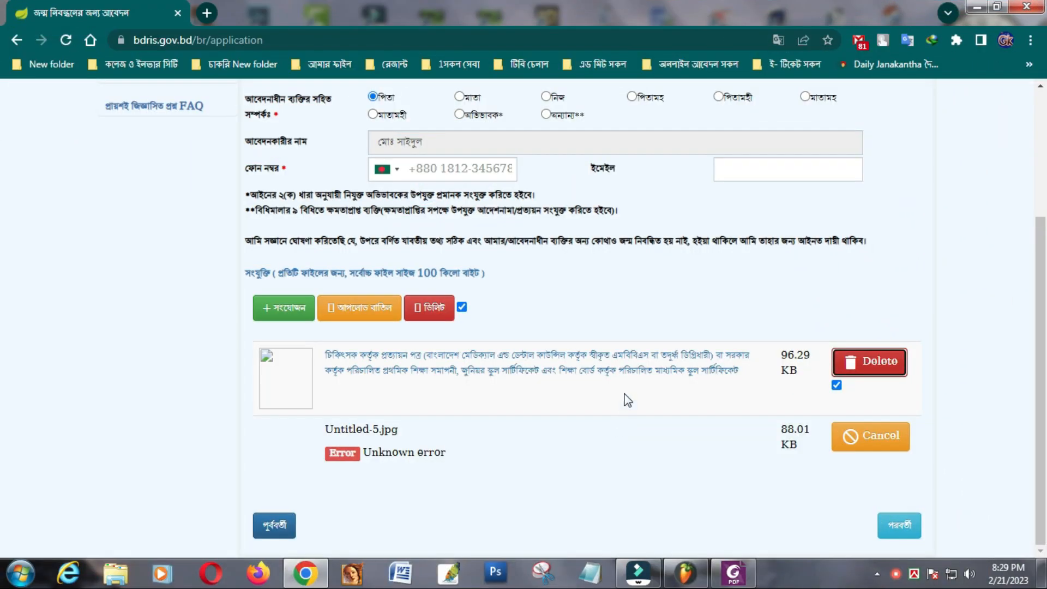